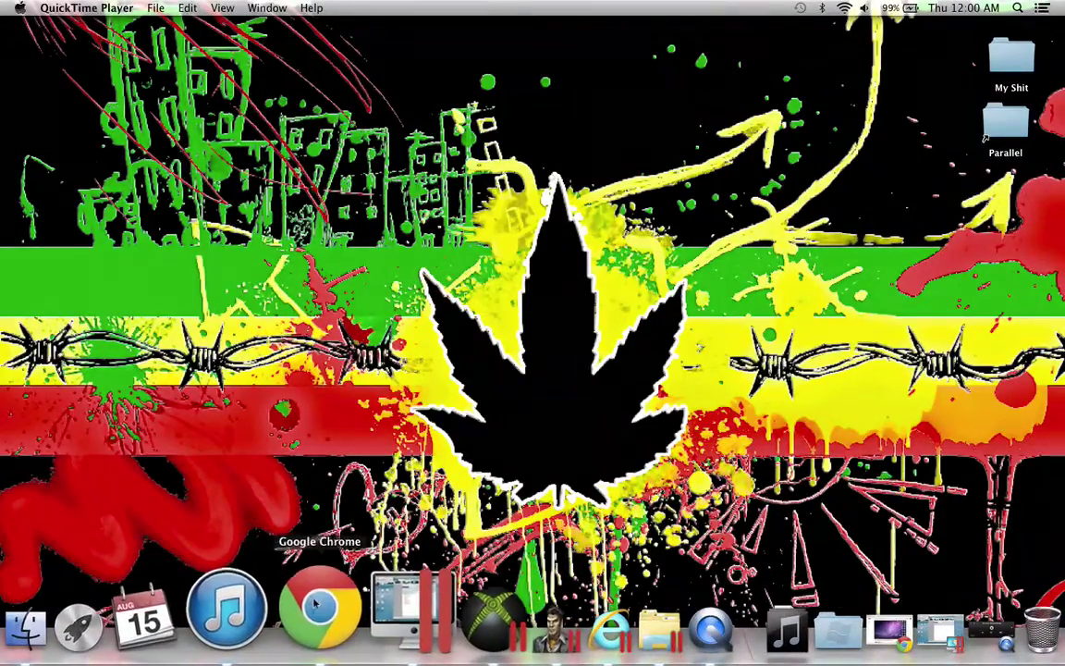
- Open Chrome and load google.com in place of the YouTube address
click(329, 603)
click(241, 55)
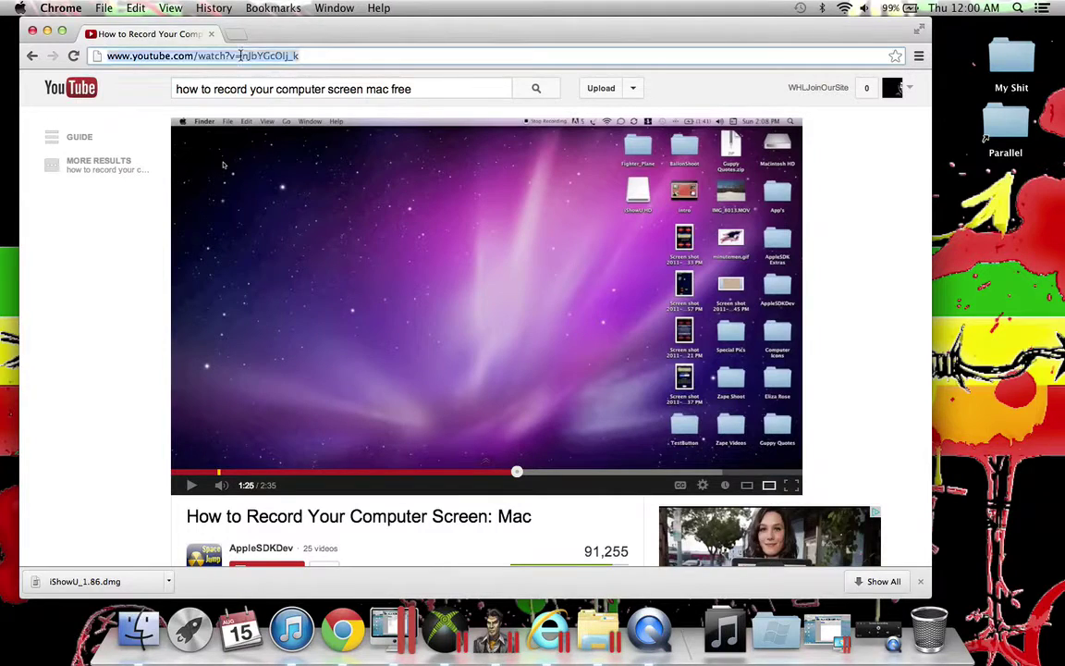
text(google.com)
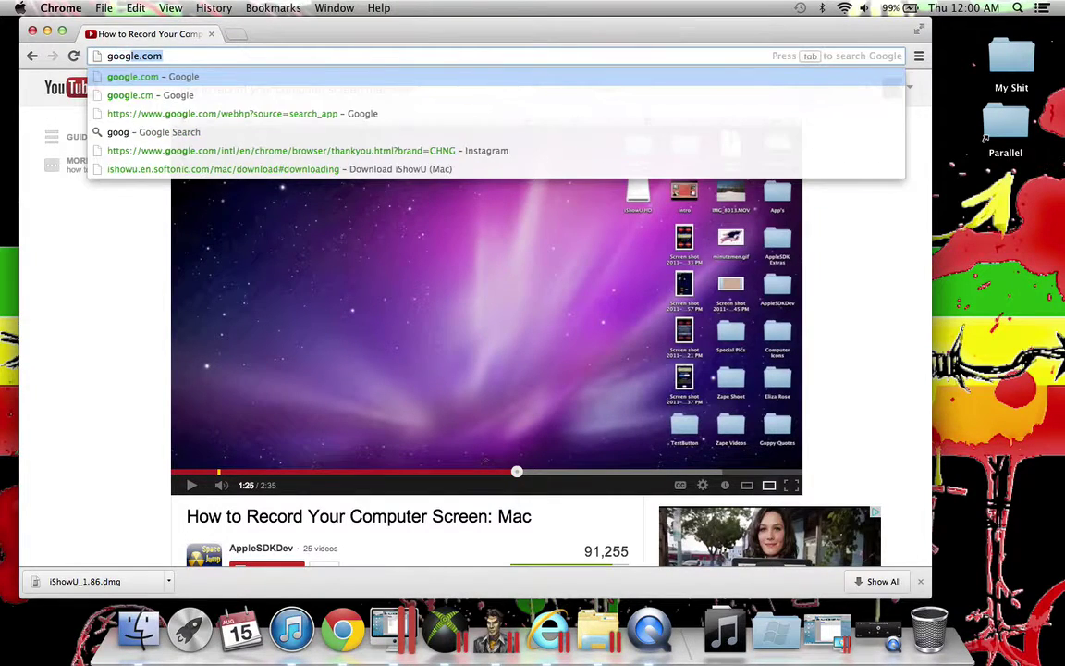
key(Return)
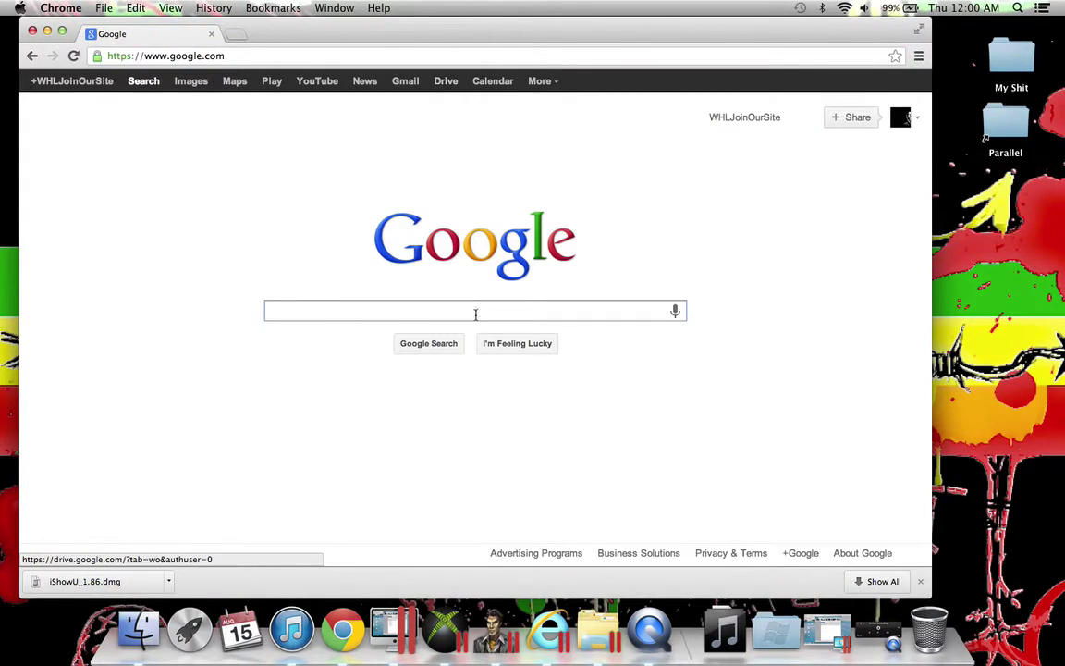
- Search 'parallels for mac', open the Parallels Desktop 8 for Mac ad, then start a new tab
text(parre)
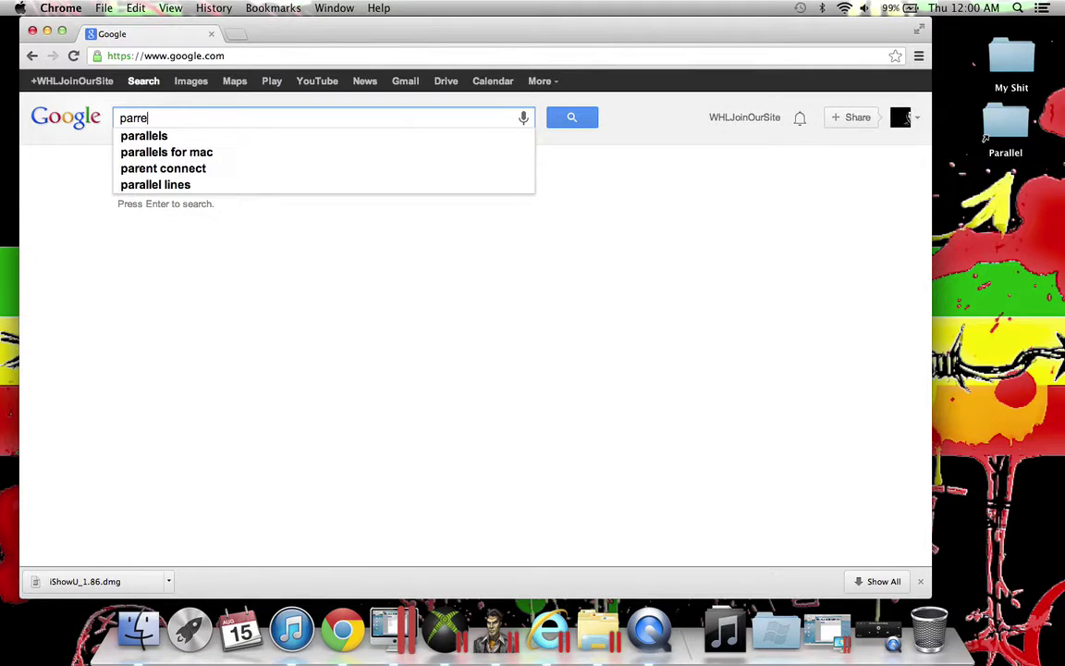
key(Down)
key(Down)
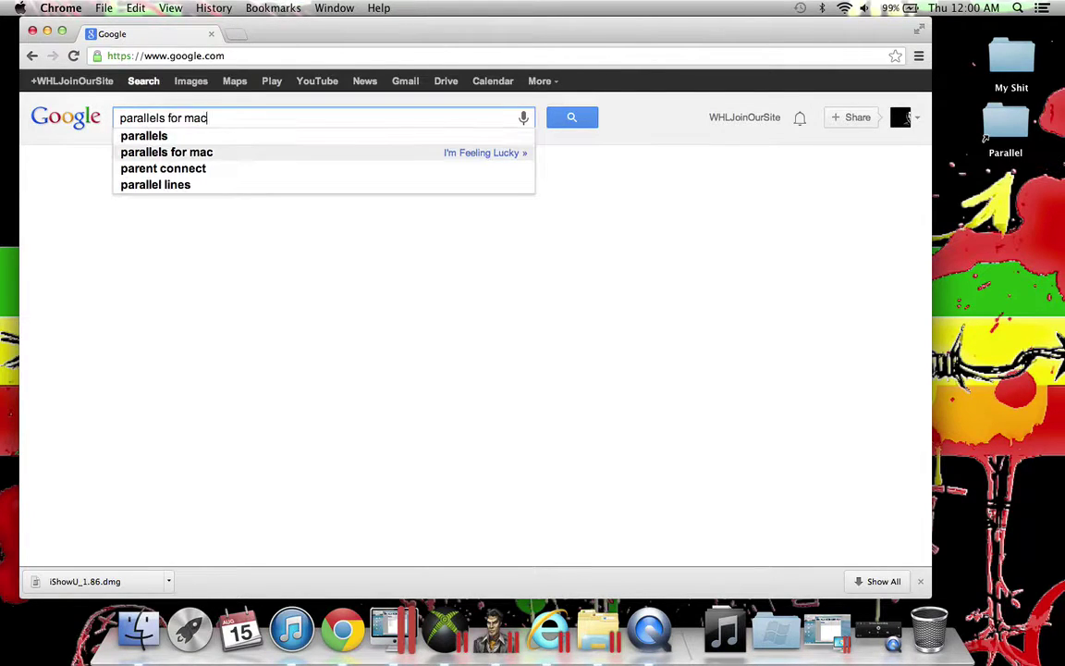
key(Return)
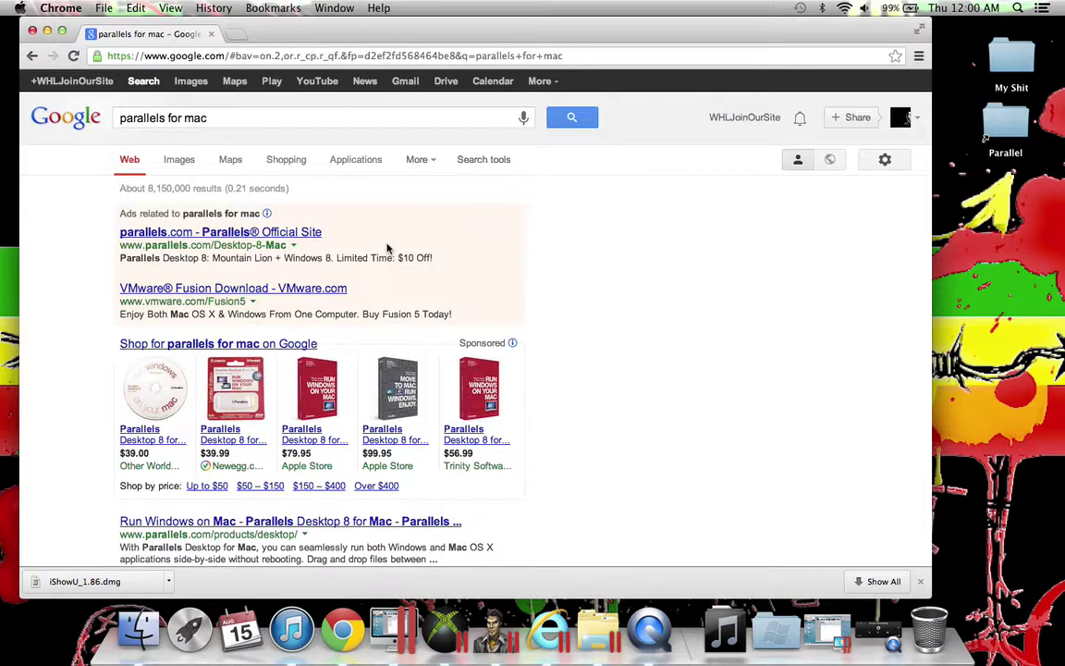
click(285, 237)
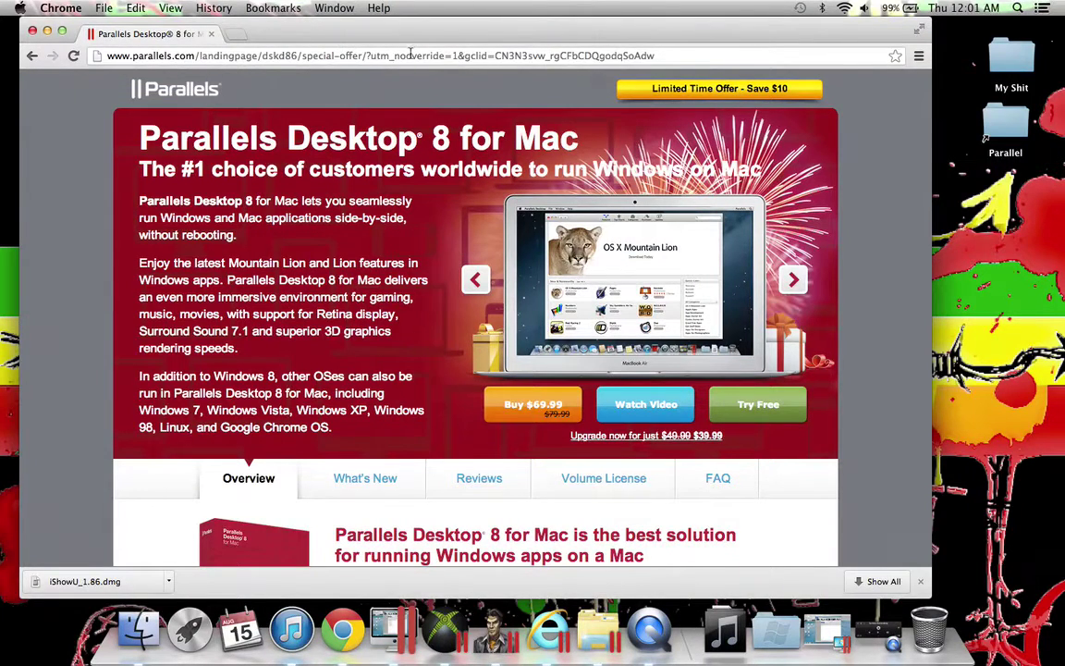
click(47, 32)
click(237, 35)
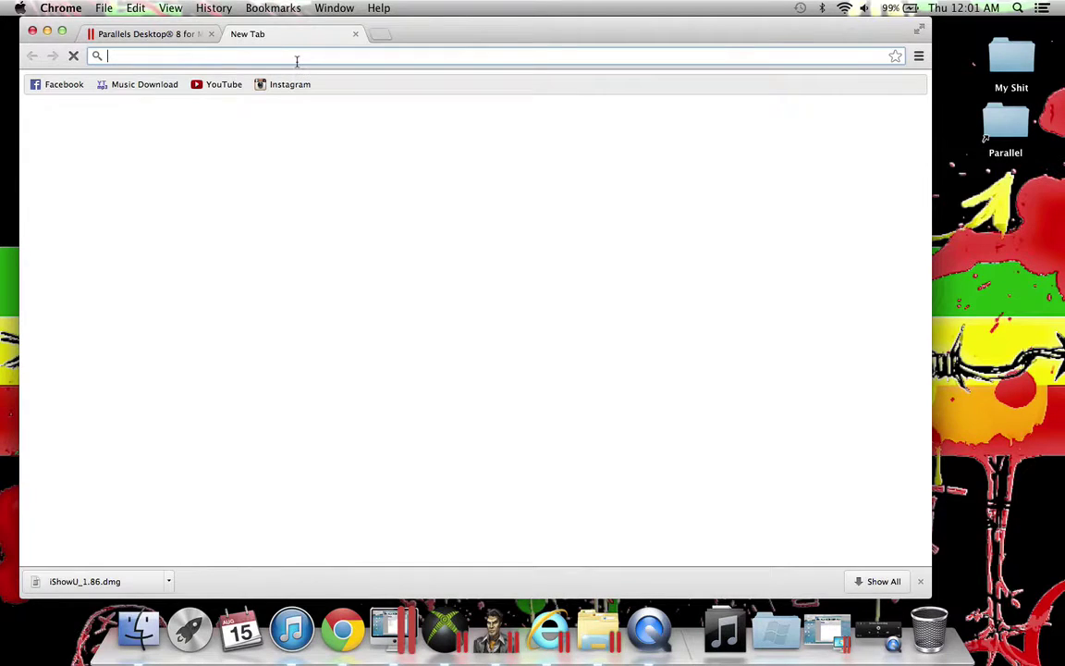
- Load google.com and enter 'windows 8 image' in the search box, then clear it
text(google.com)
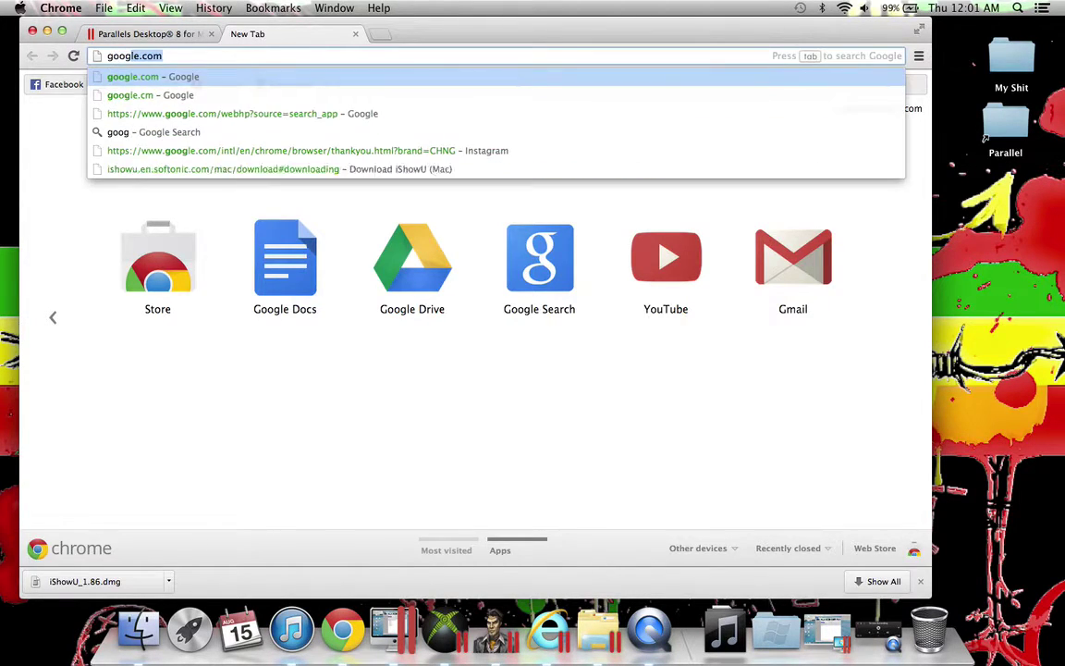
key(Return)
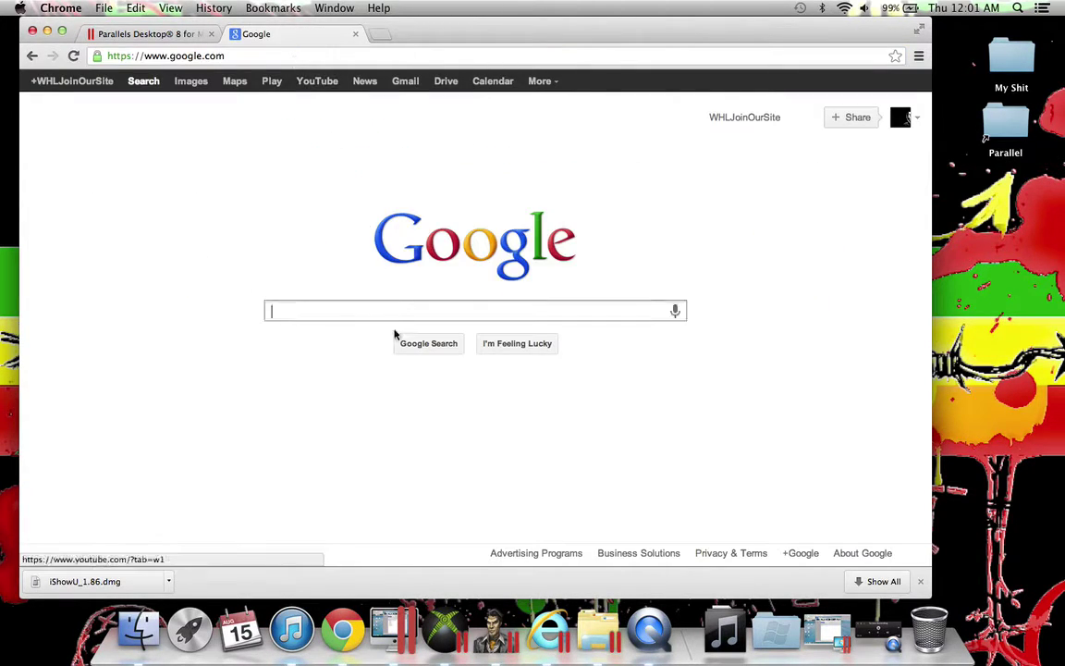
text(window)
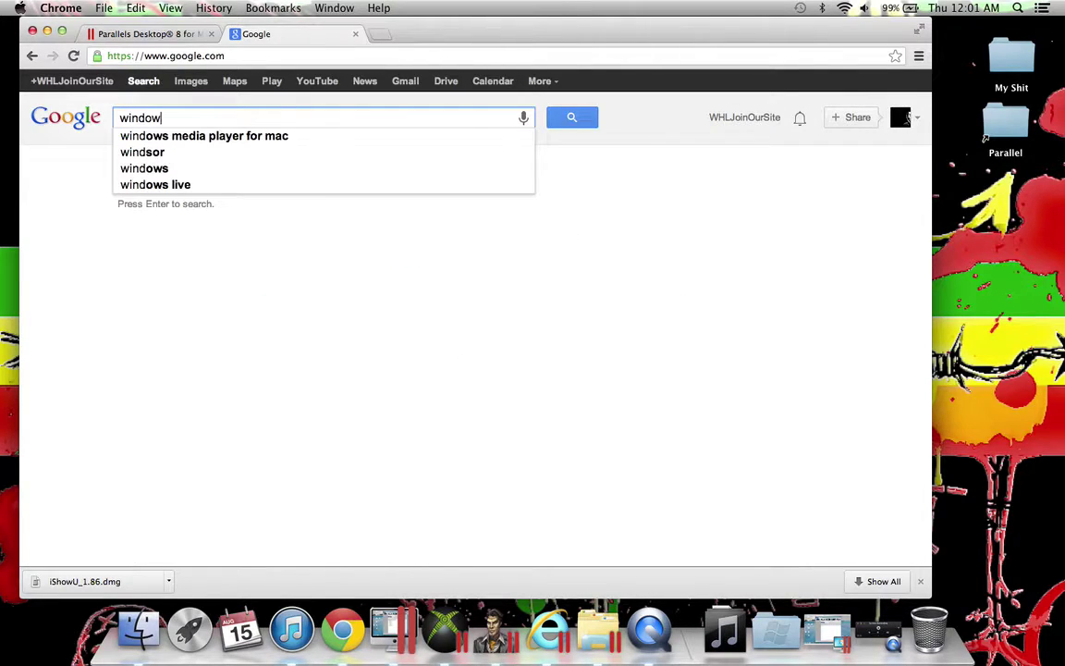
text(s 8 )
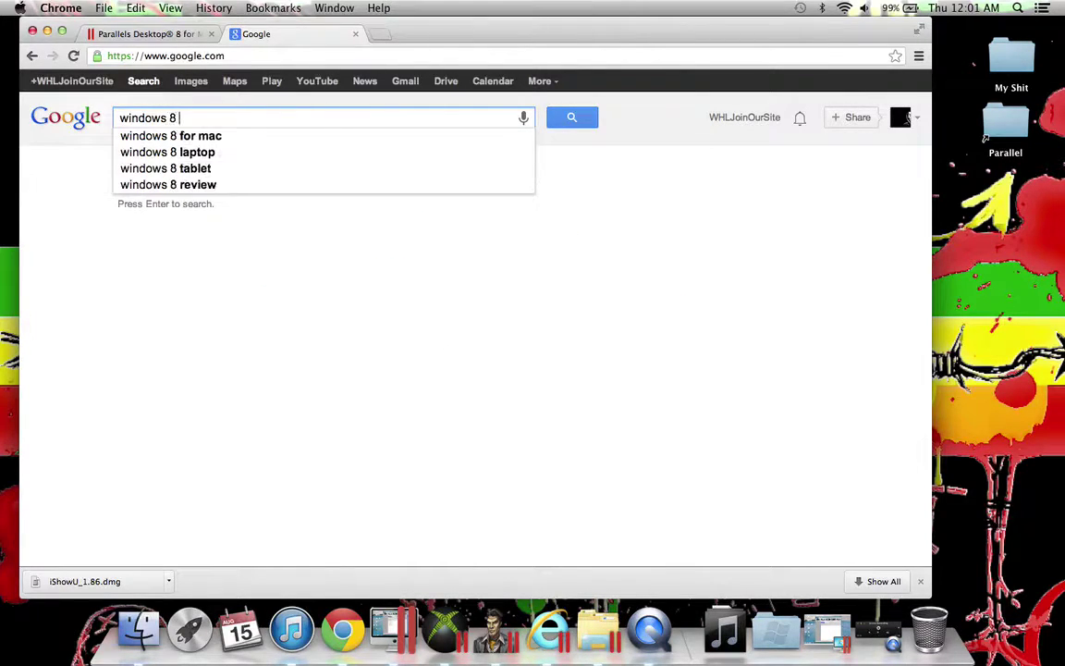
text(im)
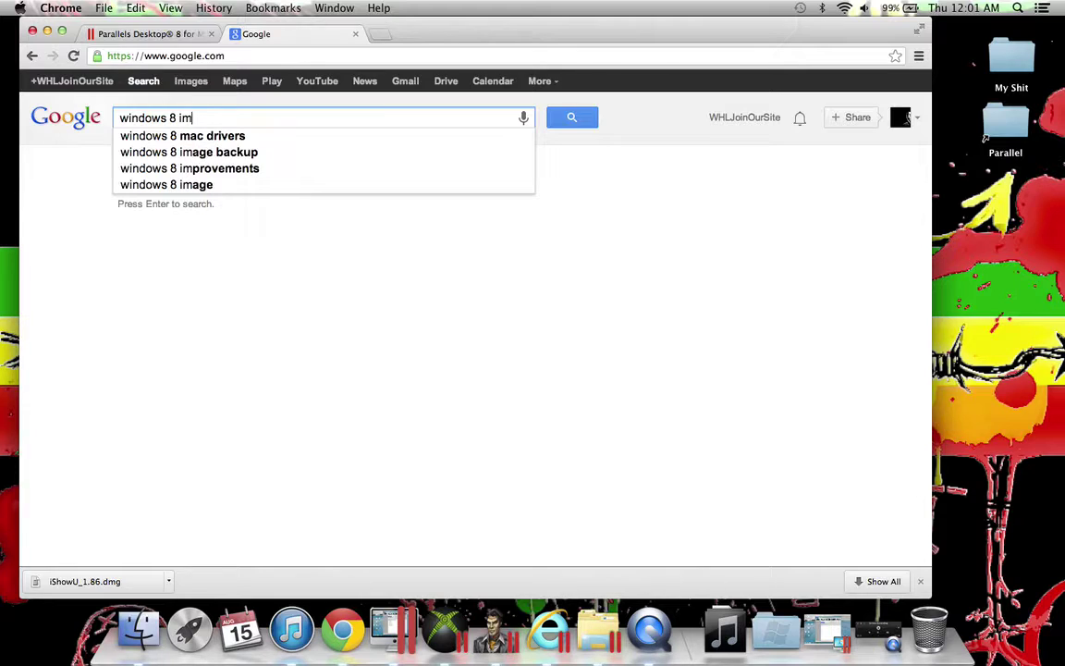
text(age)
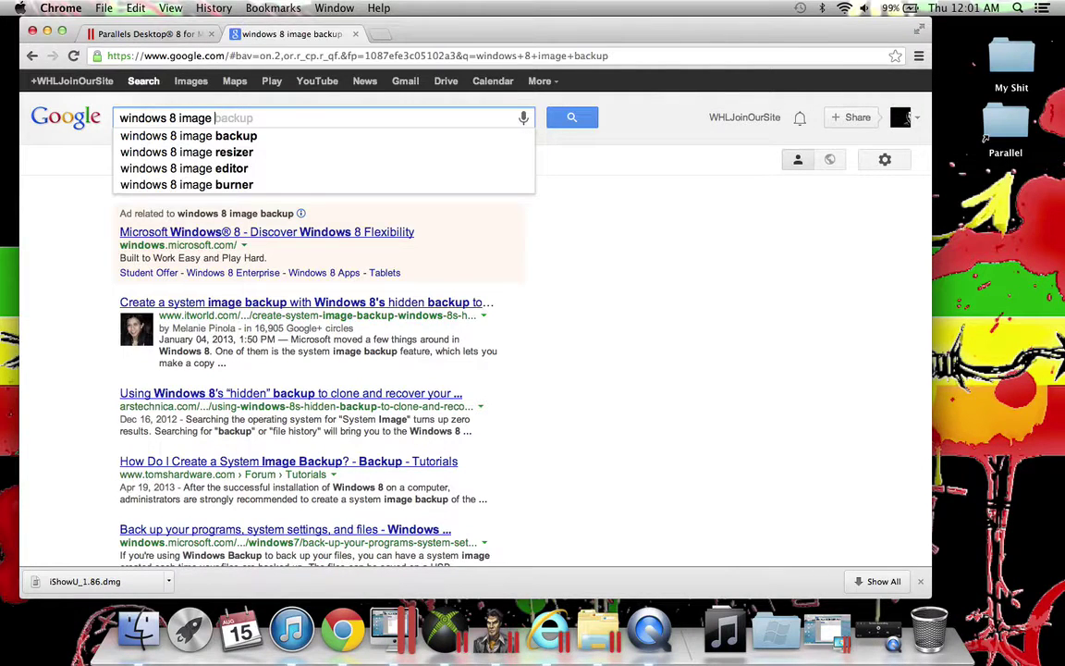
key(BackSpace)
key(BackSpace)
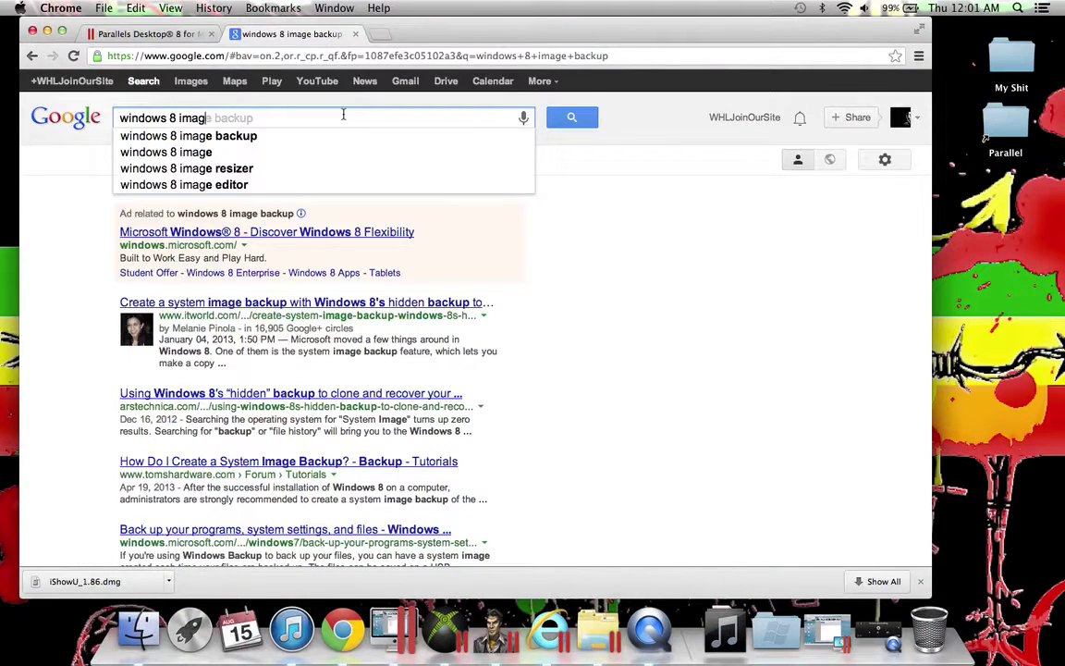
key(super+a)
key(BackSpace)
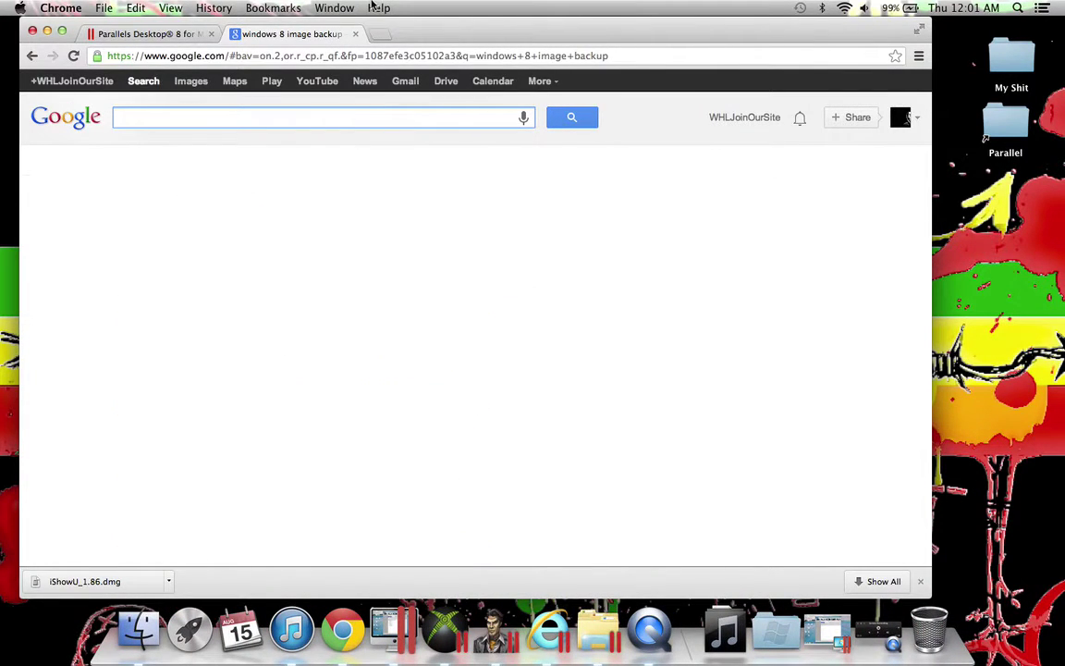
- Close the Google search tab, keep the Parallels page, and minimize Chrome
click(141, 37)
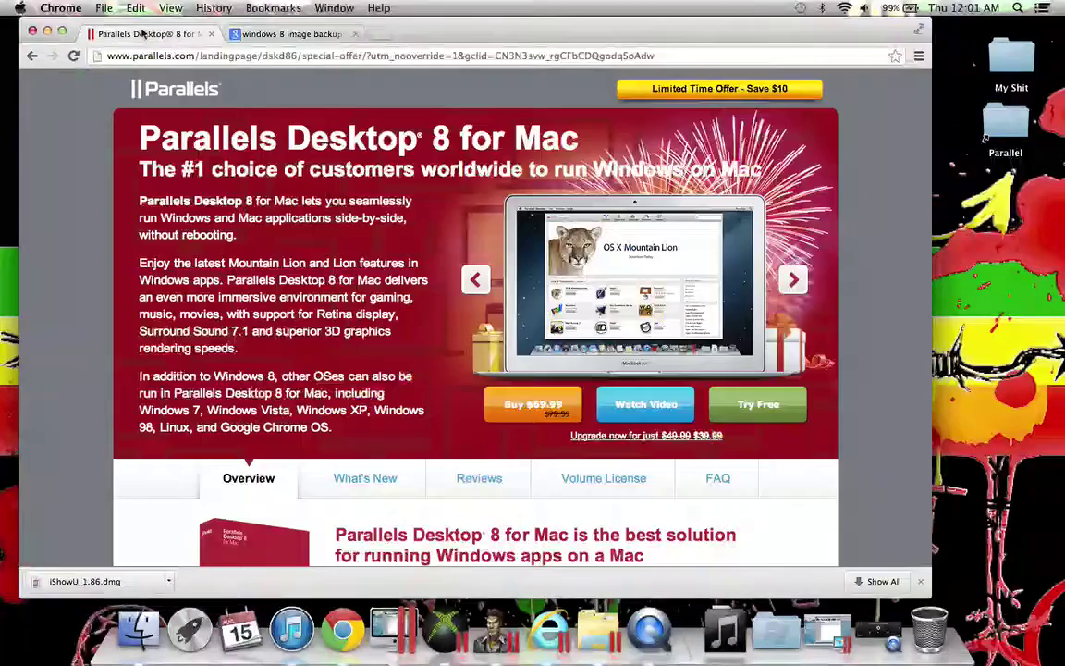
click(311, 40)
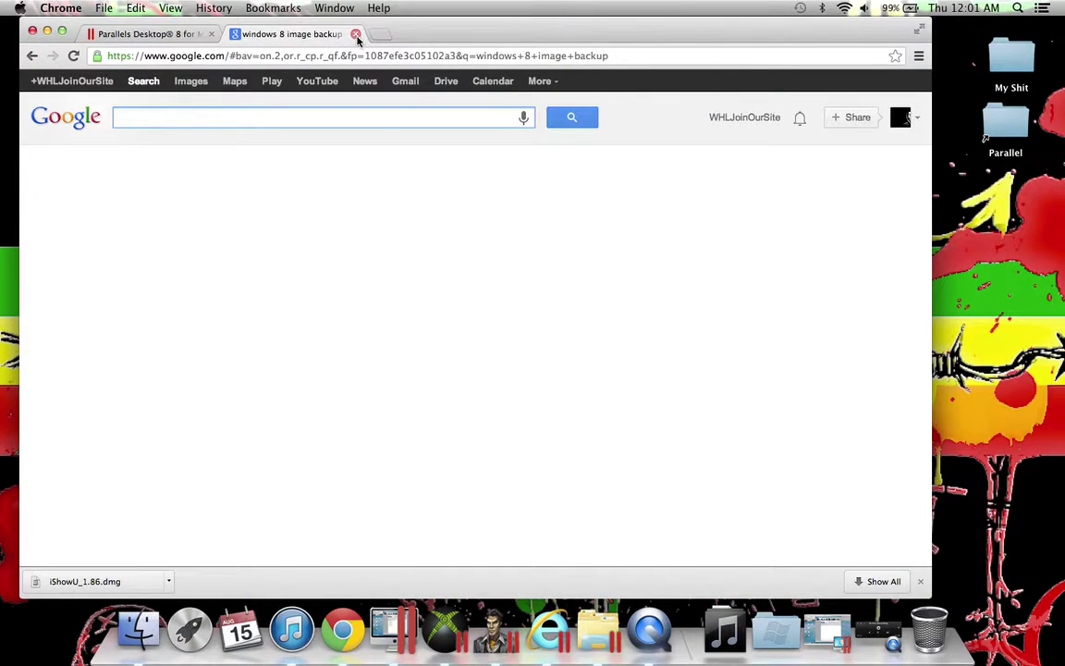
click(355, 34)
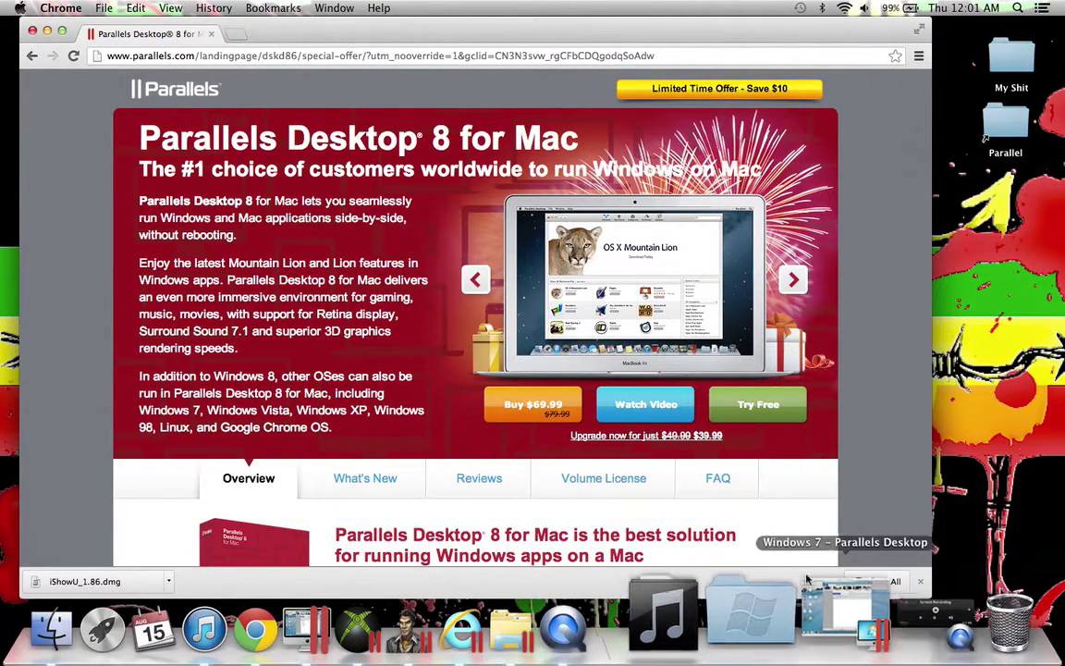
click(47, 31)
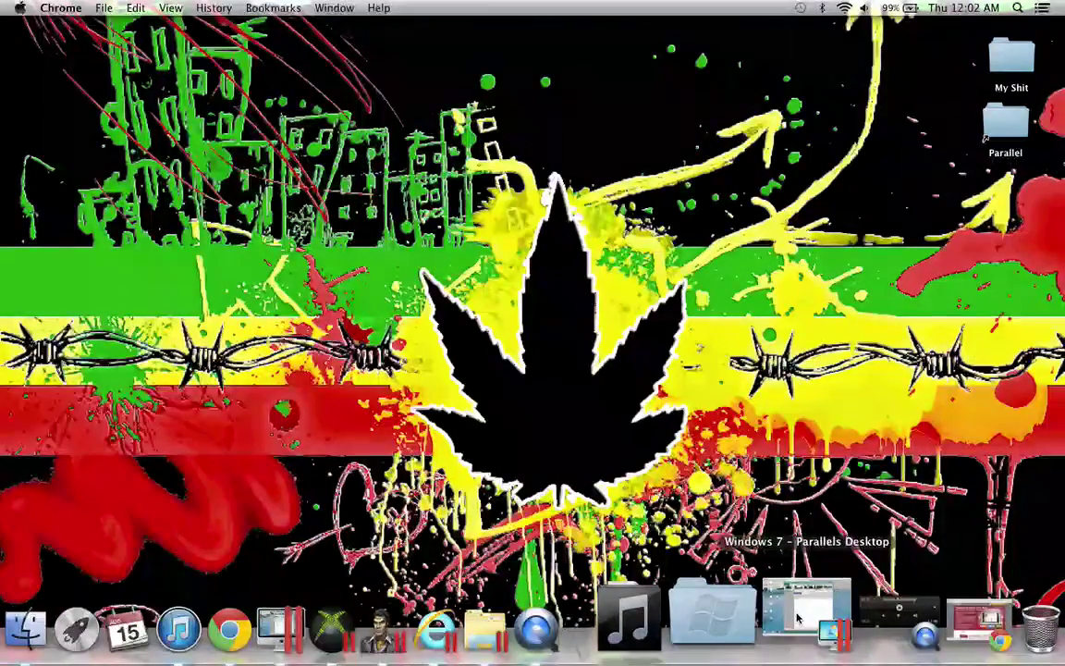
- Restore the Parallels VM, minimize Horizon, and go from the Start screen to the Windows desktop
click(797, 618)
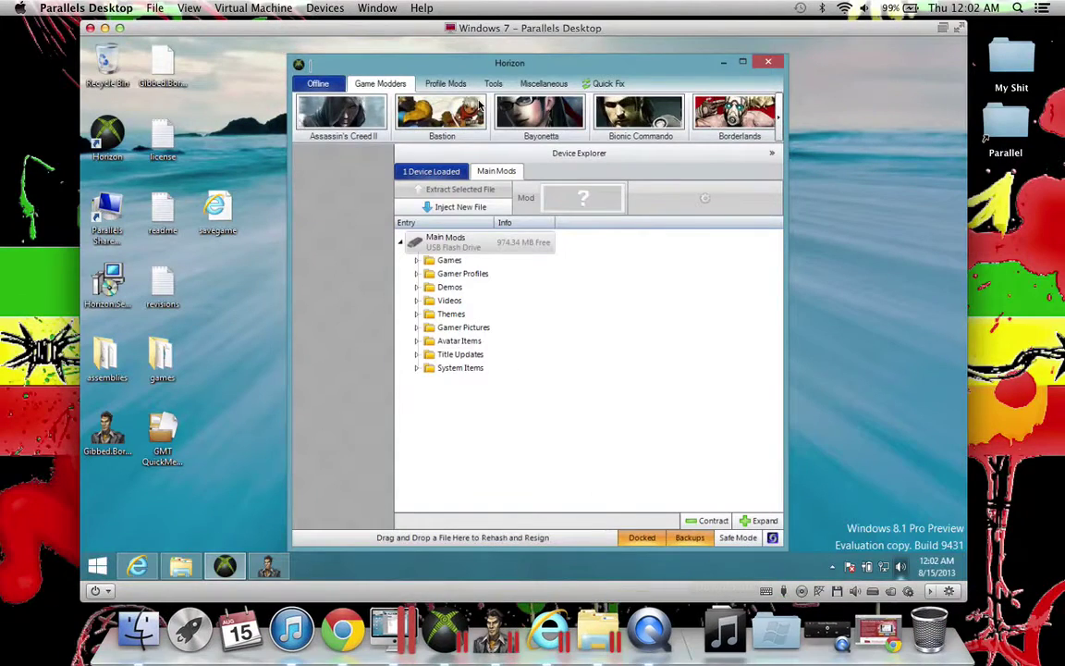
click(724, 61)
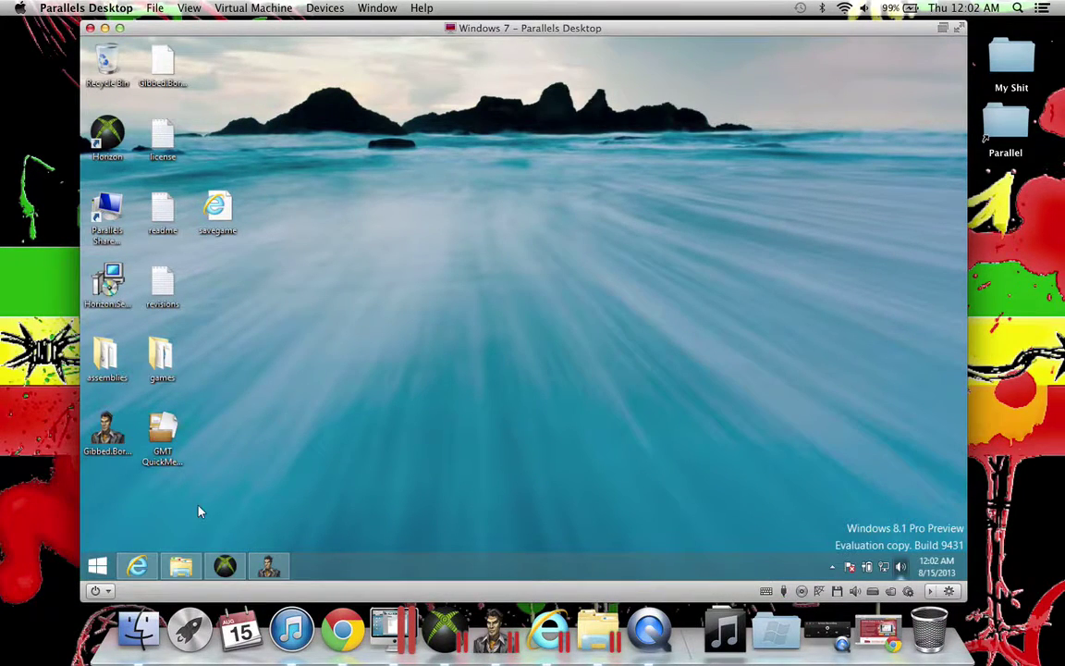
click(97, 566)
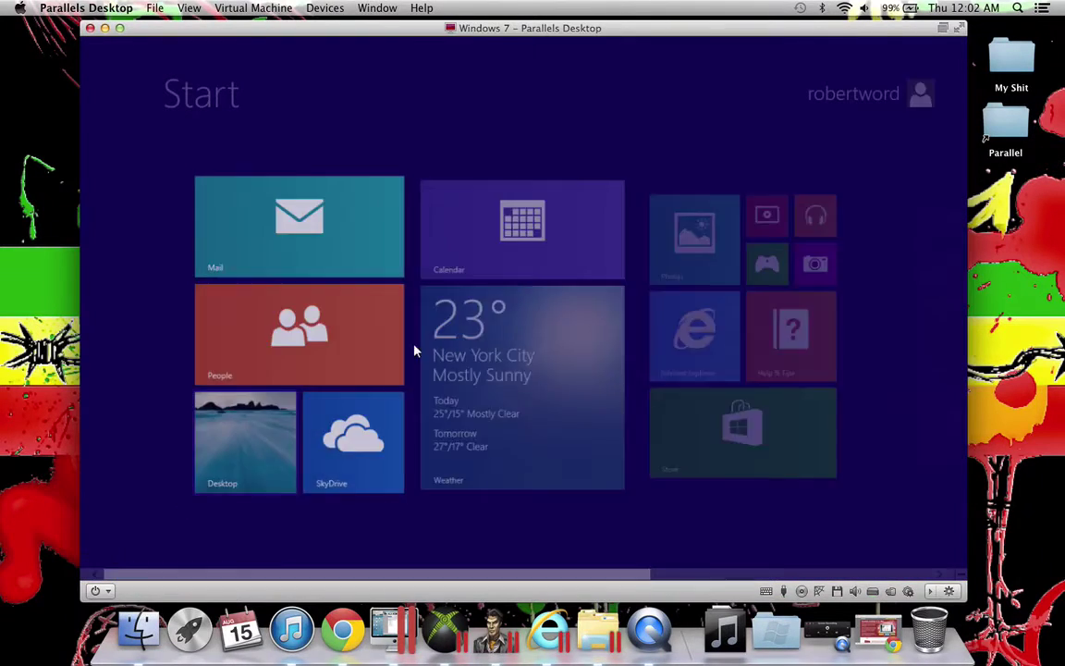
scroll(543, 338, down, 5)
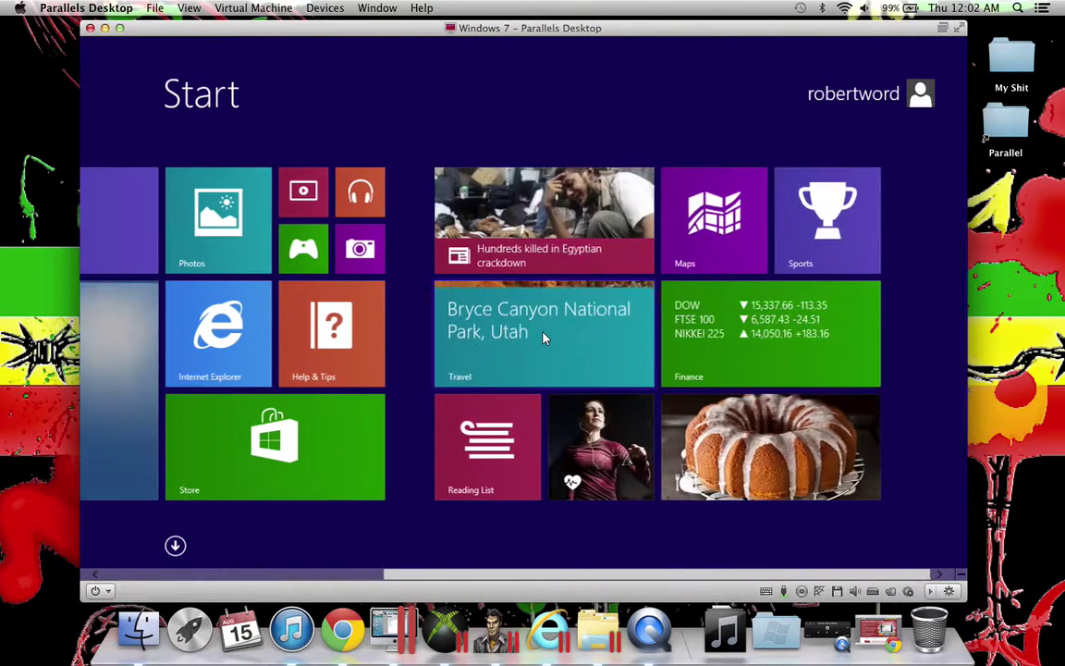
scroll(544, 338, up, 3)
scroll(544, 339, down, 3)
scroll(544, 339, up, 1)
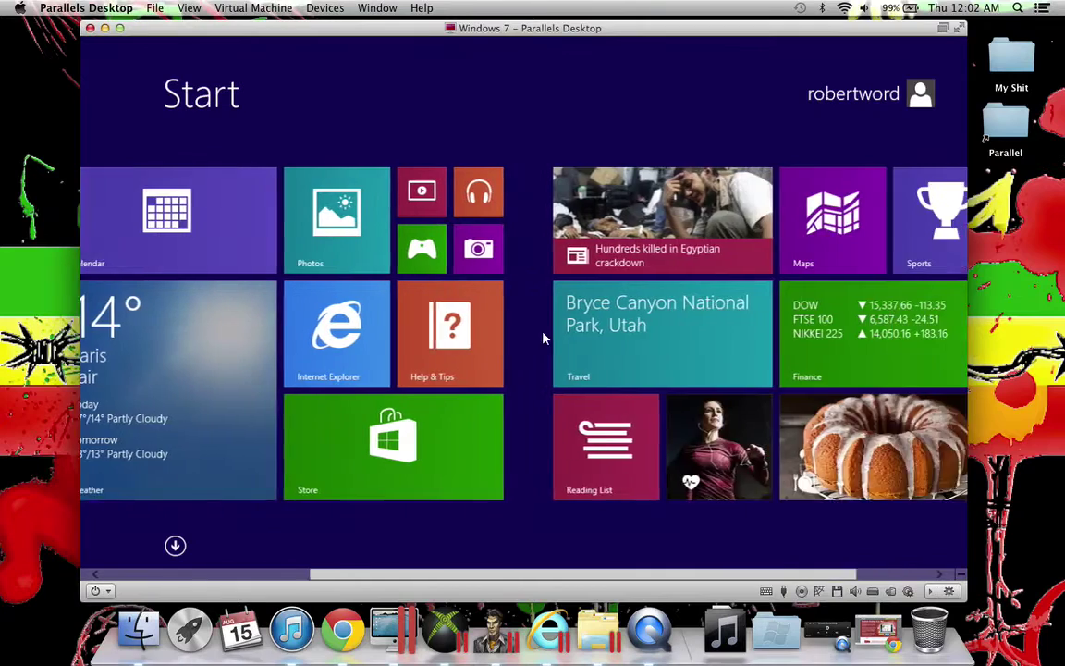
scroll(544, 338, up, 2)
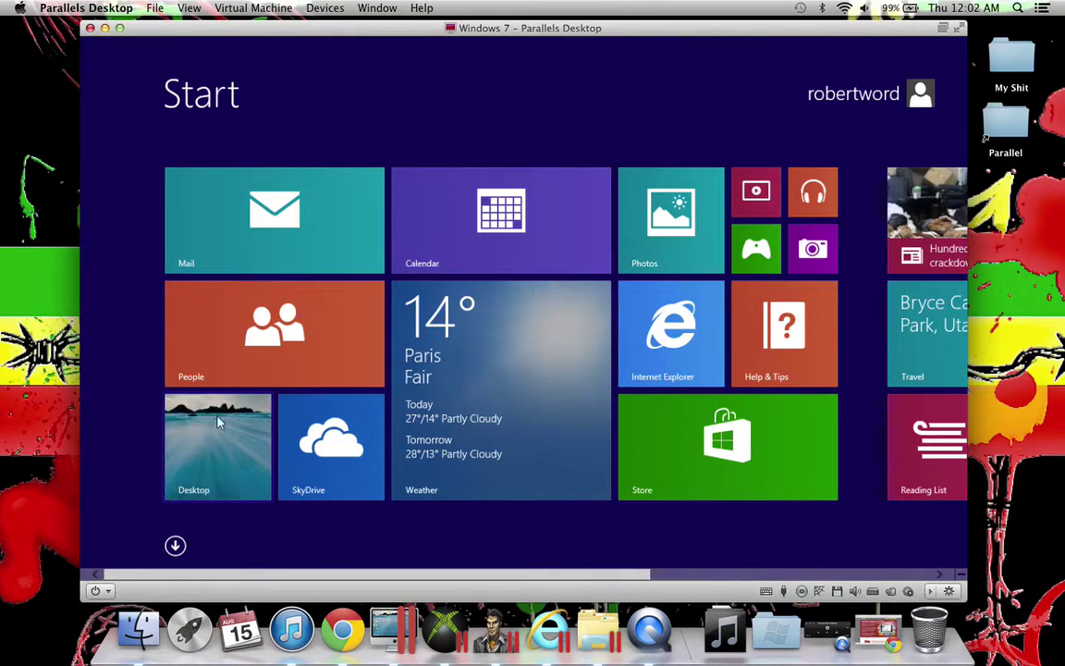
click(219, 422)
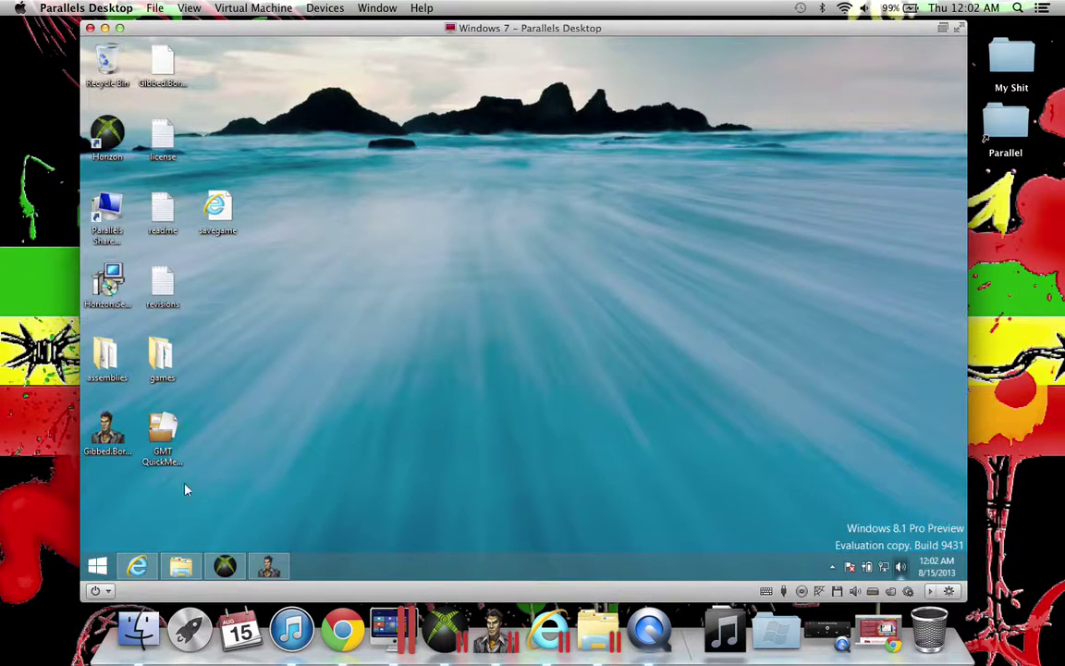
click(136, 566)
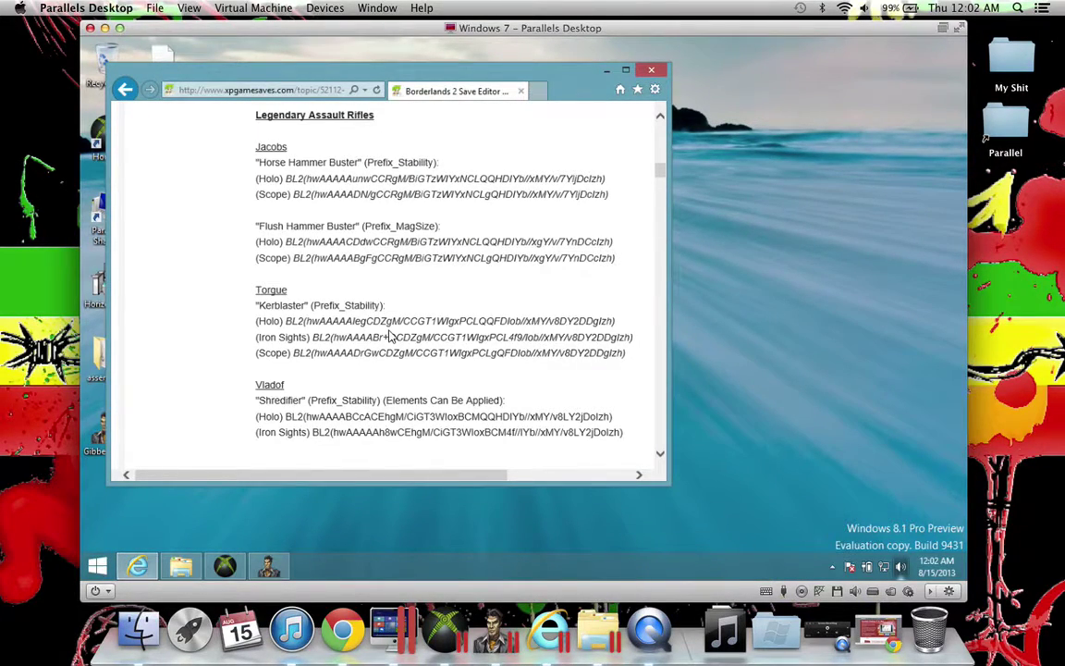
scroll(390, 336, down, 15)
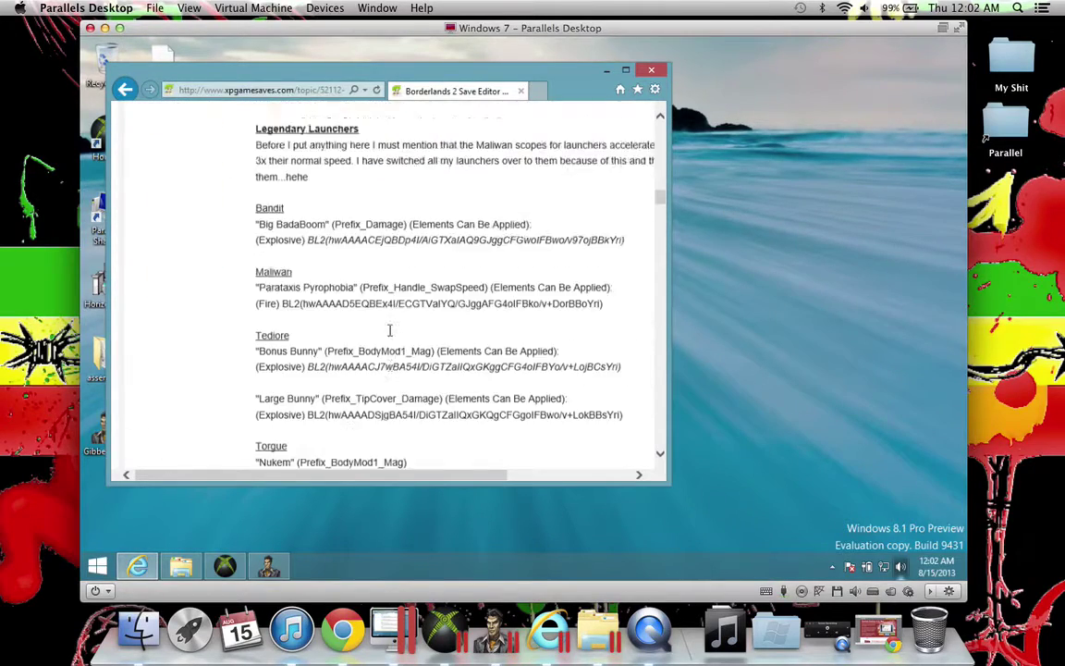
scroll(390, 336, up, 20)
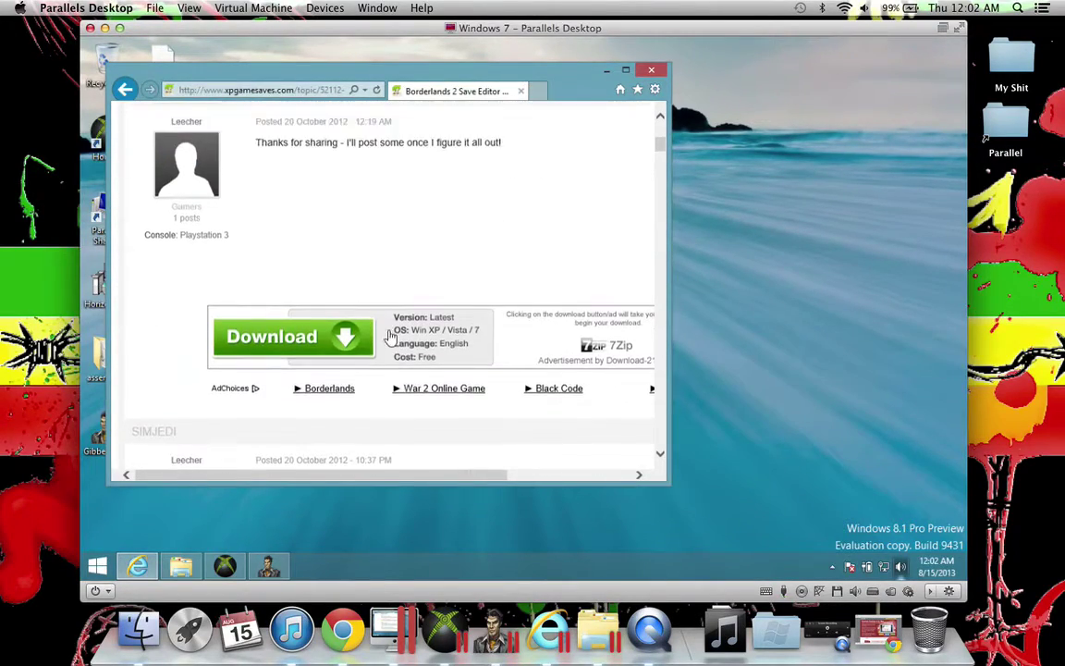
scroll(390, 336, down, 20)
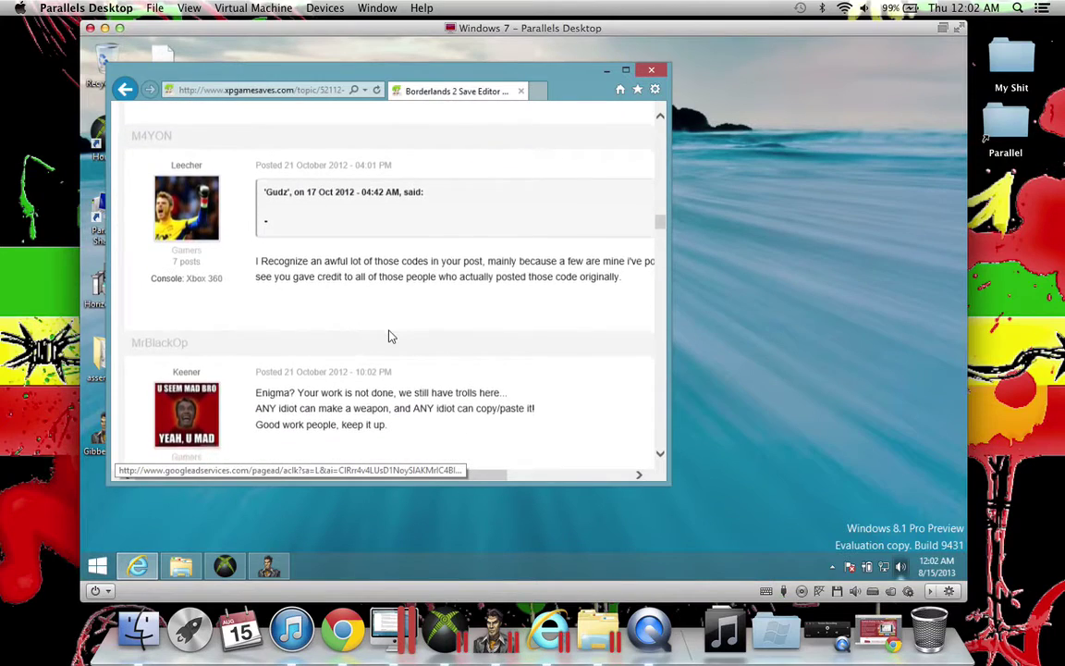
scroll(390, 337, up, 10)
scroll(390, 336, up, 2)
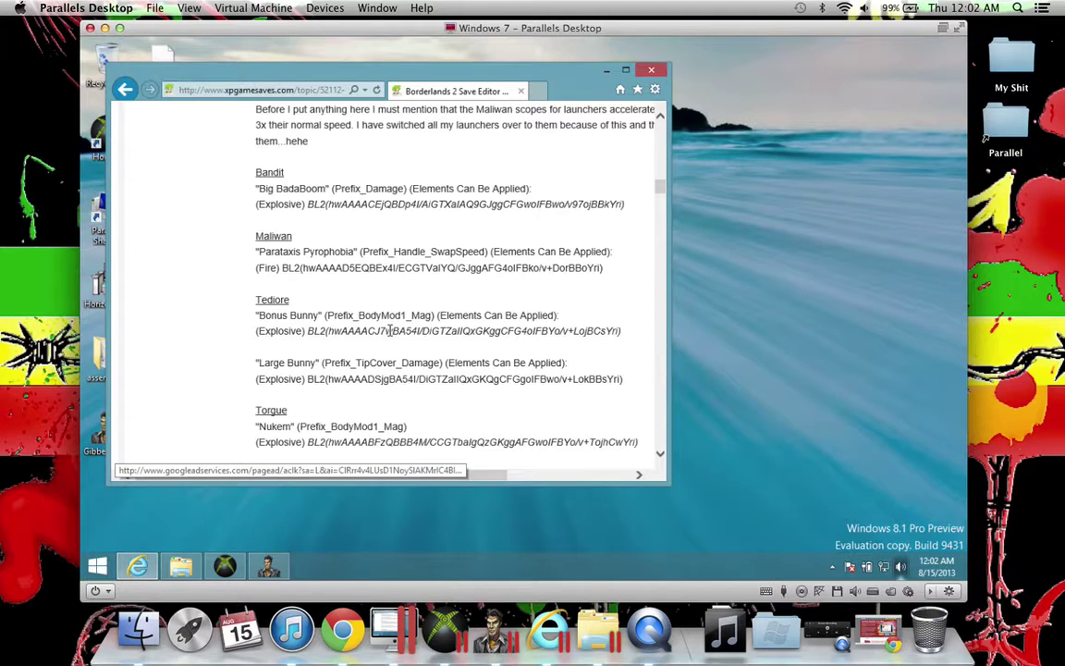
click(652, 72)
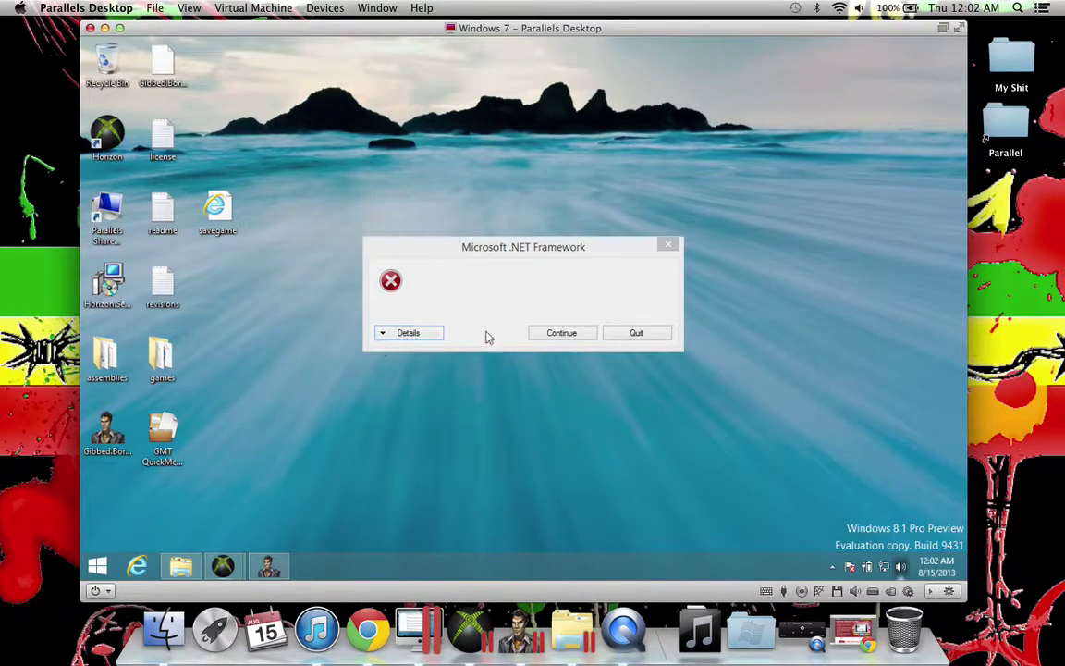
- Choose Continue on the Microsoft .NET Framework error dialog
click(569, 336)
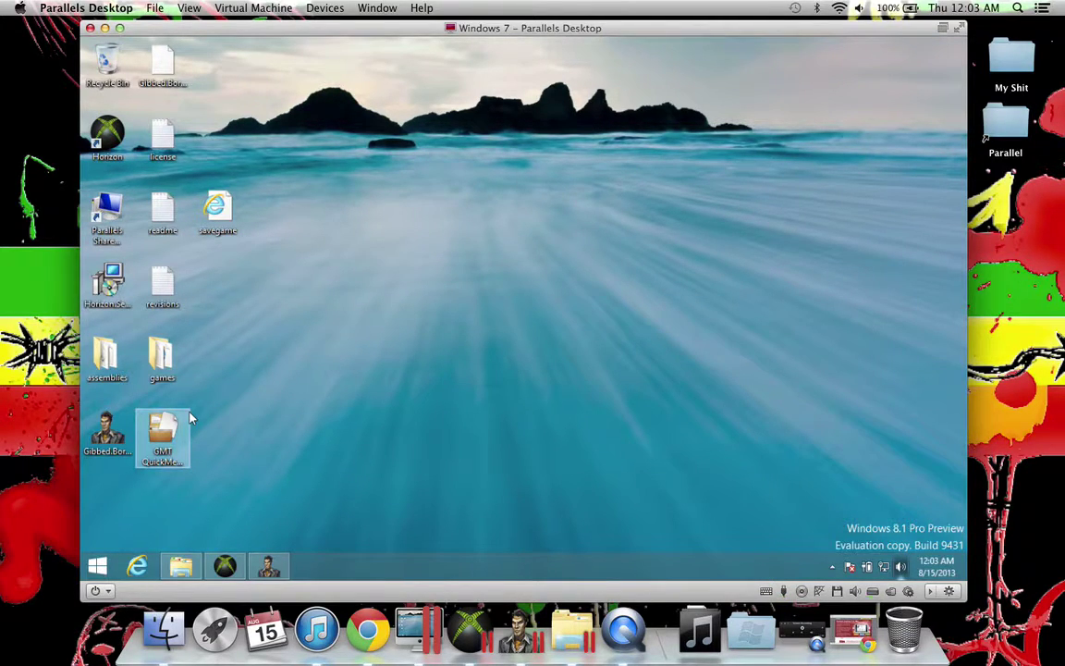
click(229, 566)
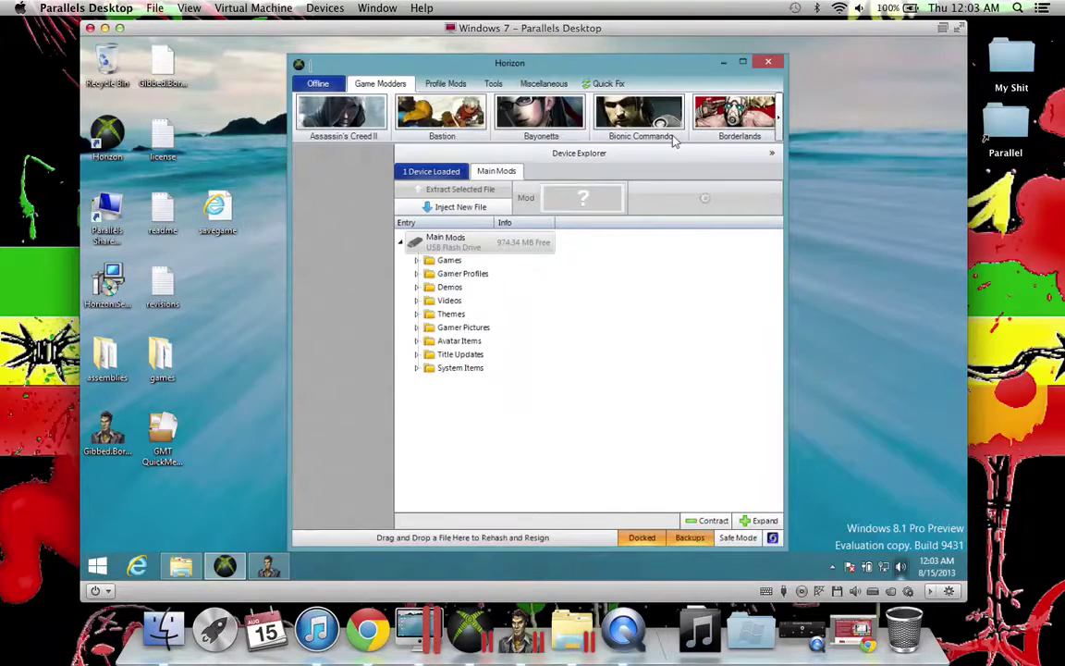
click(414, 258)
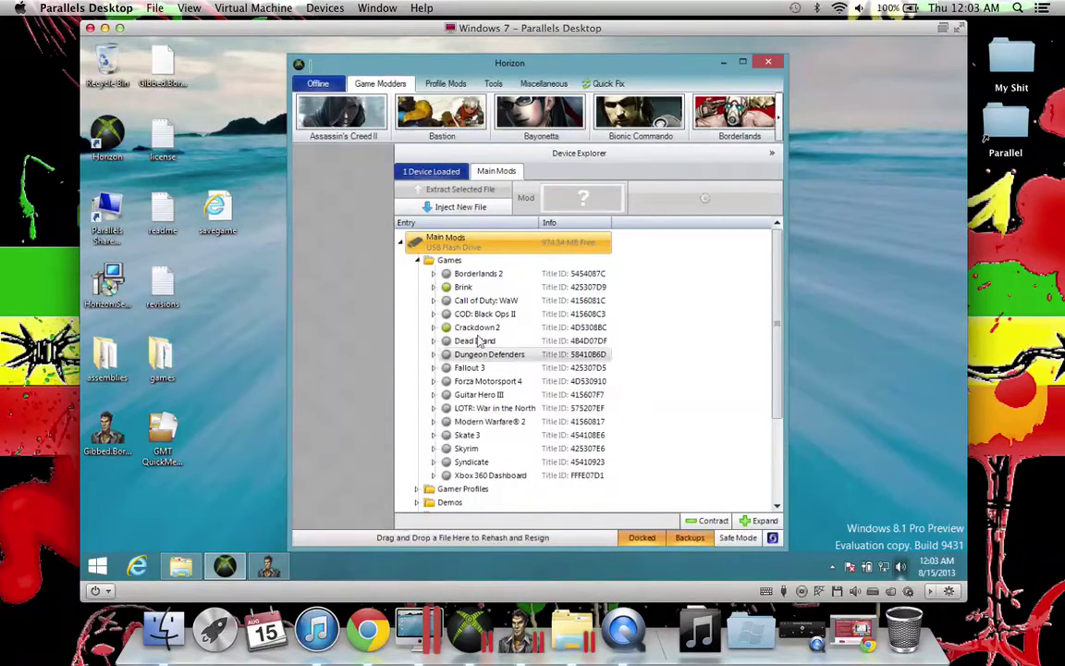
click(420, 264)
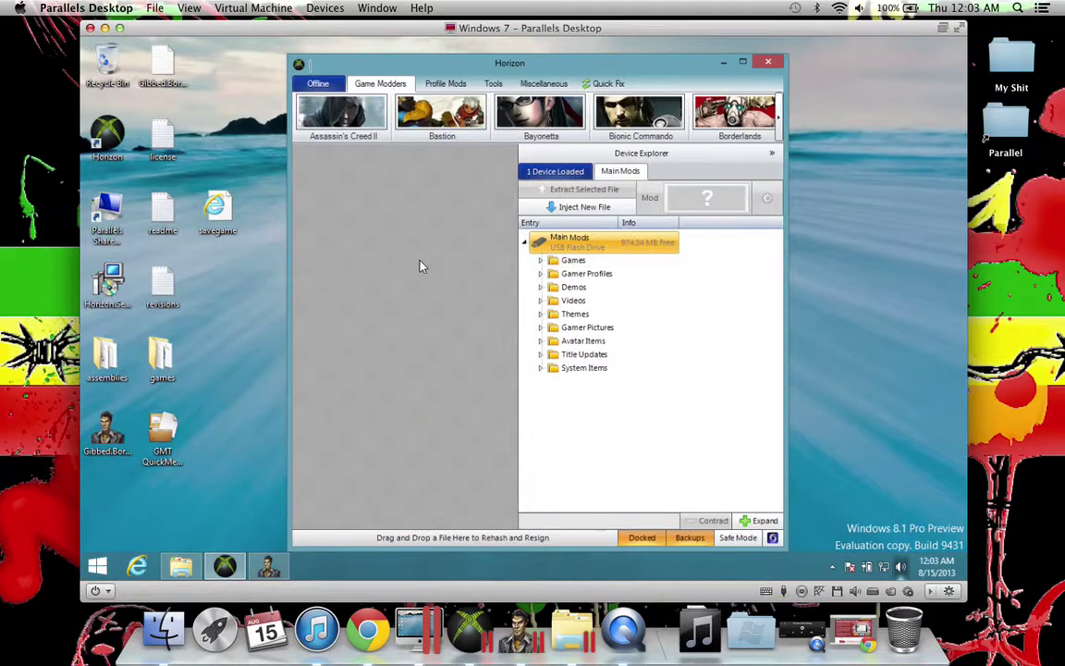
click(723, 67)
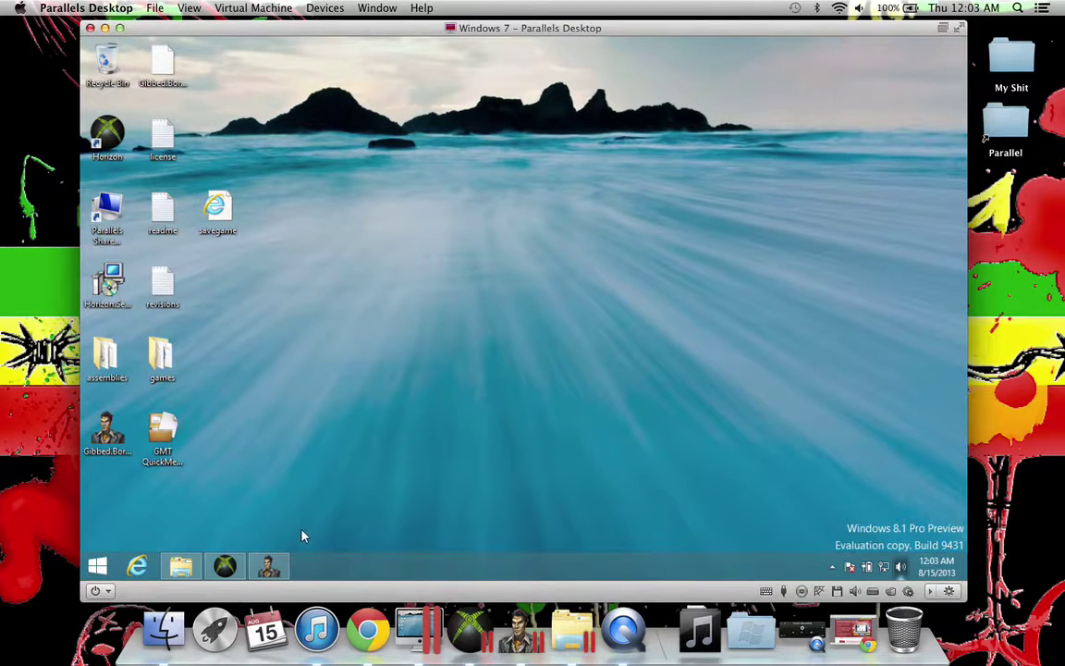
- Bring up the save editor's Currency tab: Credits 2957985, Eridium 351, Torgue Tokens 999
click(268, 565)
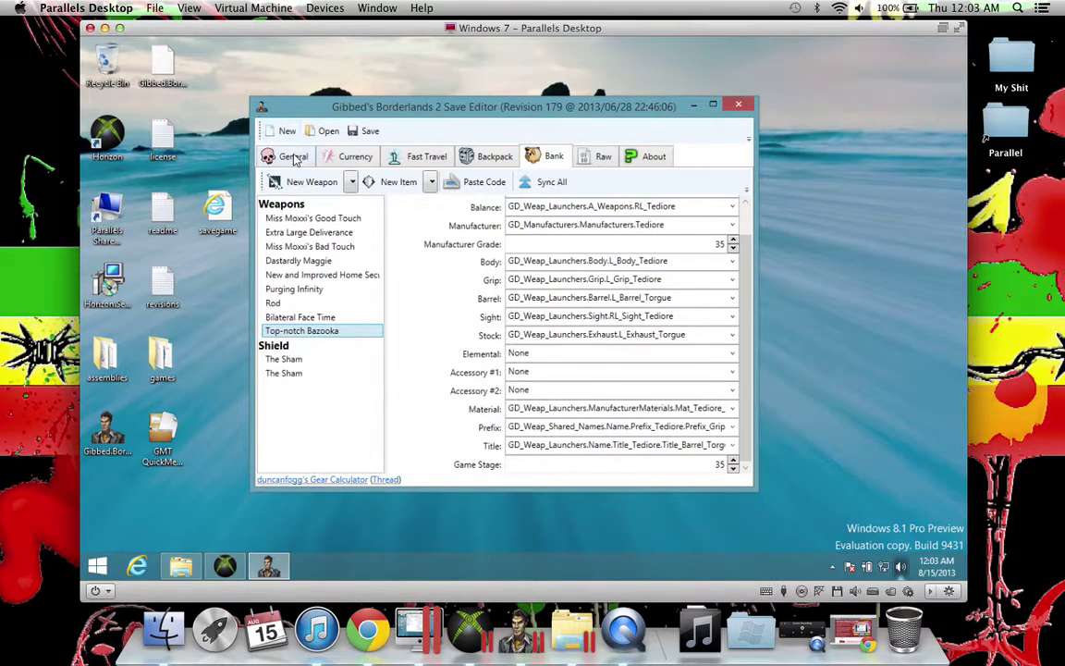
click(350, 156)
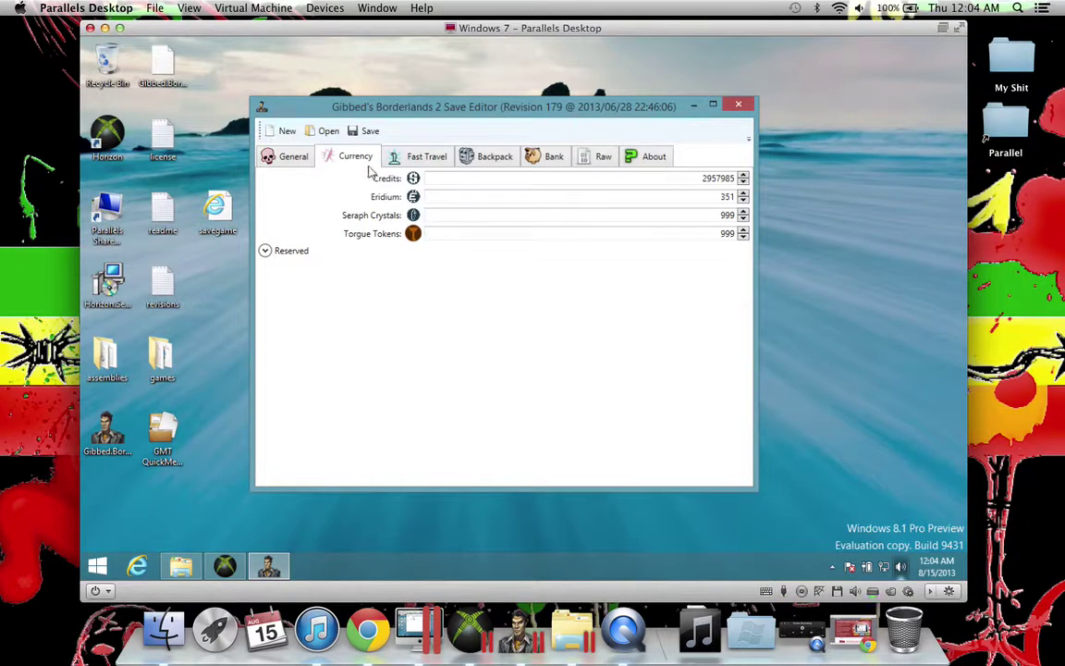
- Check the General tab's Head customization list without changing it
click(289, 160)
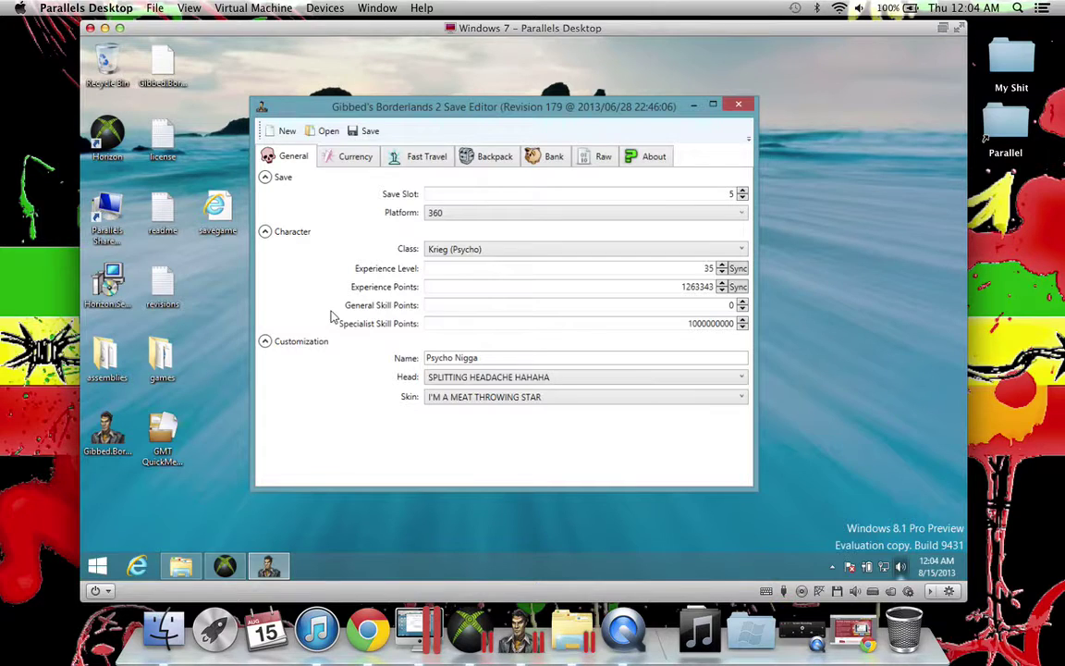
click(672, 382)
scroll(642, 457, up, 10)
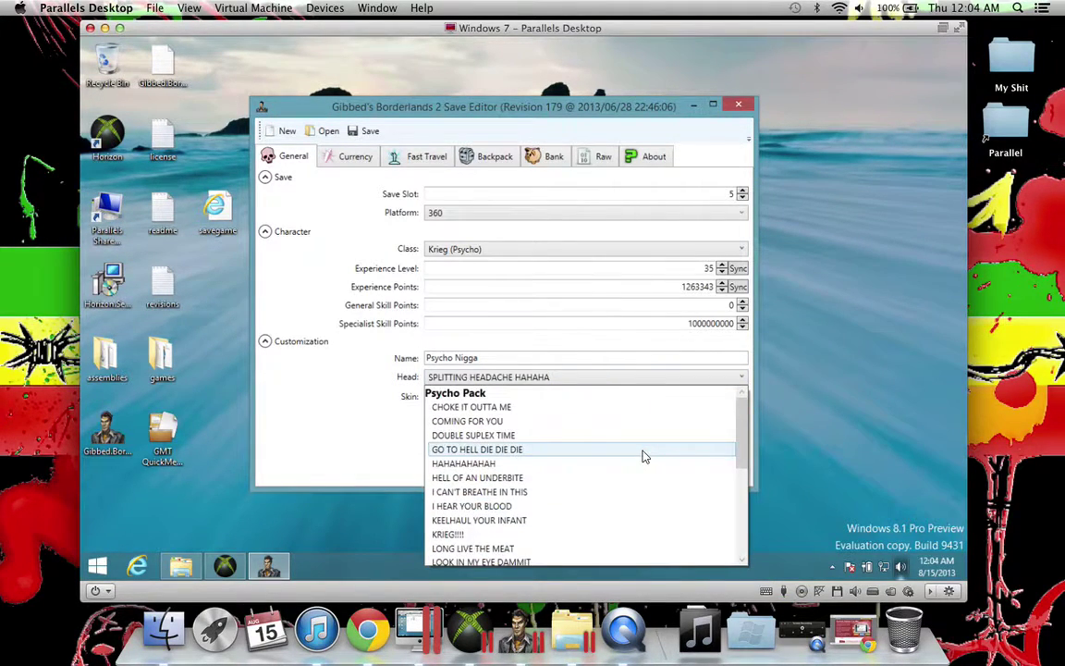
scroll(644, 456, down, 10)
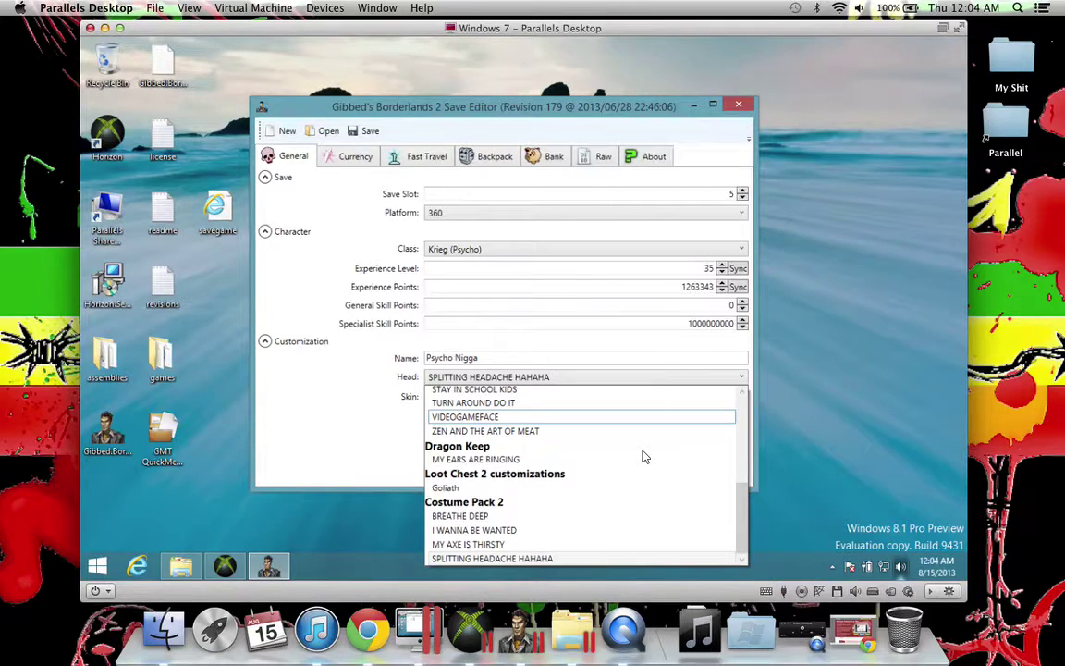
scroll(643, 453, up, 10)
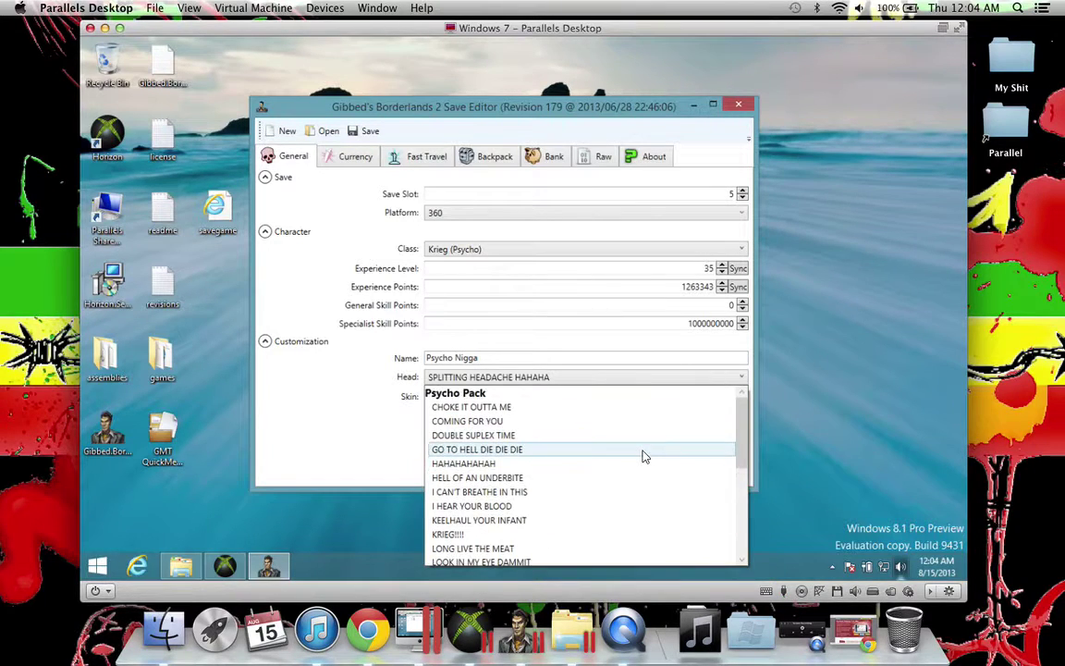
click(367, 444)
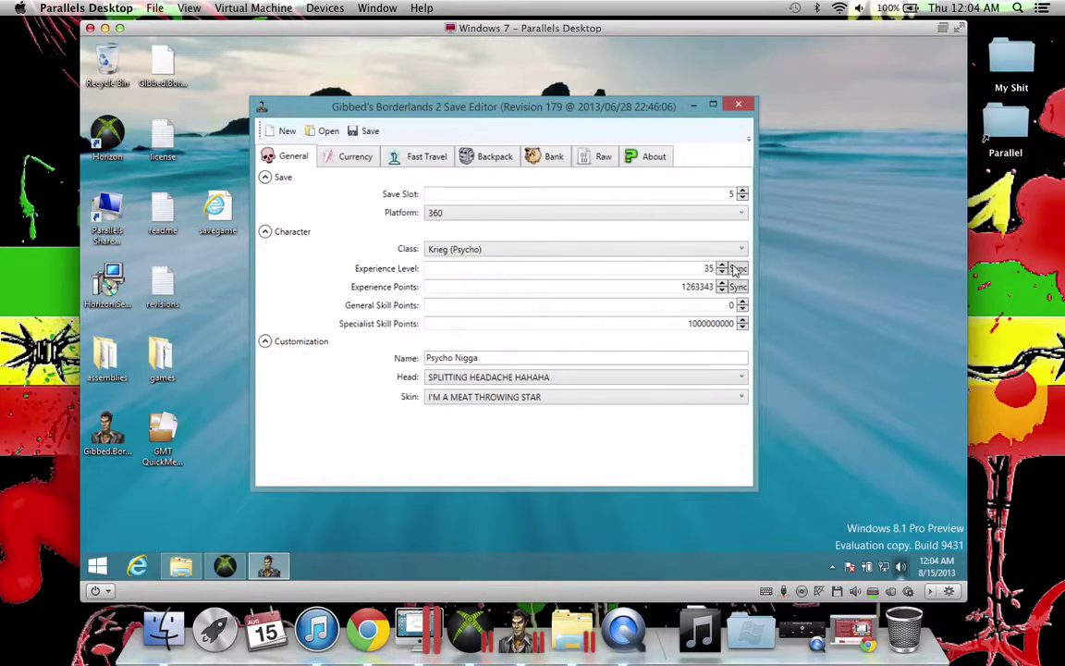
- Look through Currency and Fast Travel, ending on the Backpack inventory
click(333, 156)
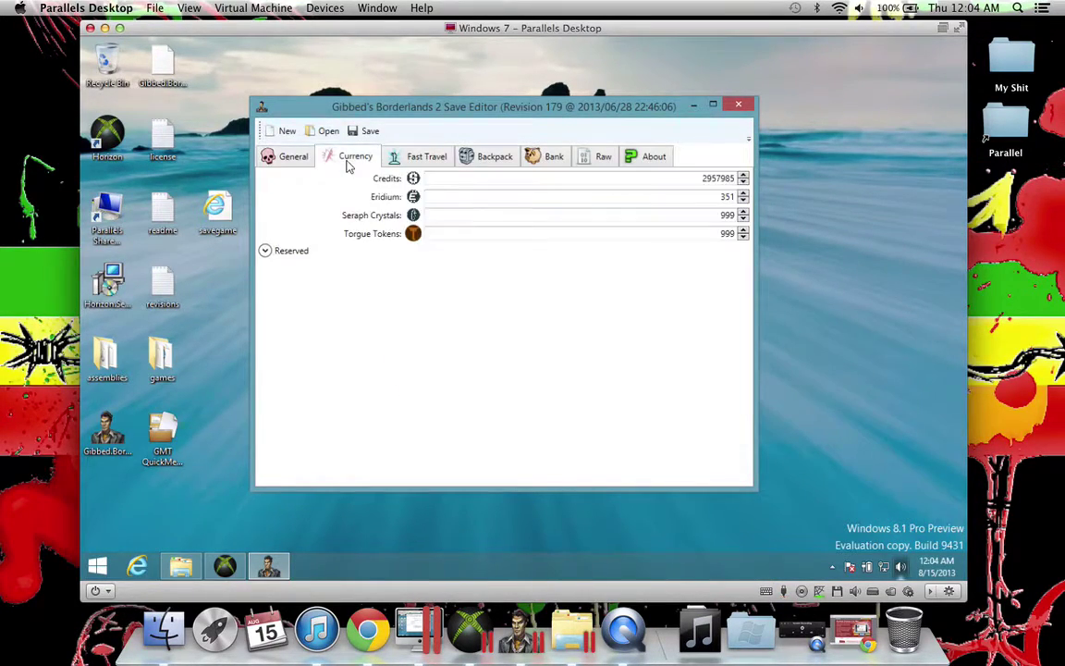
click(423, 159)
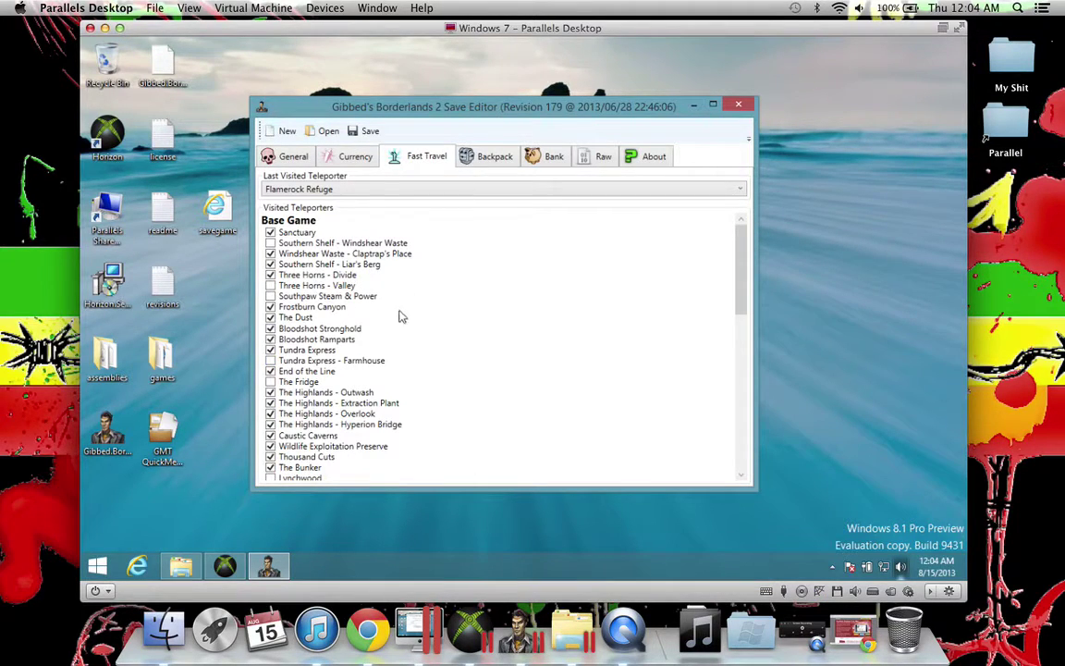
click(488, 157)
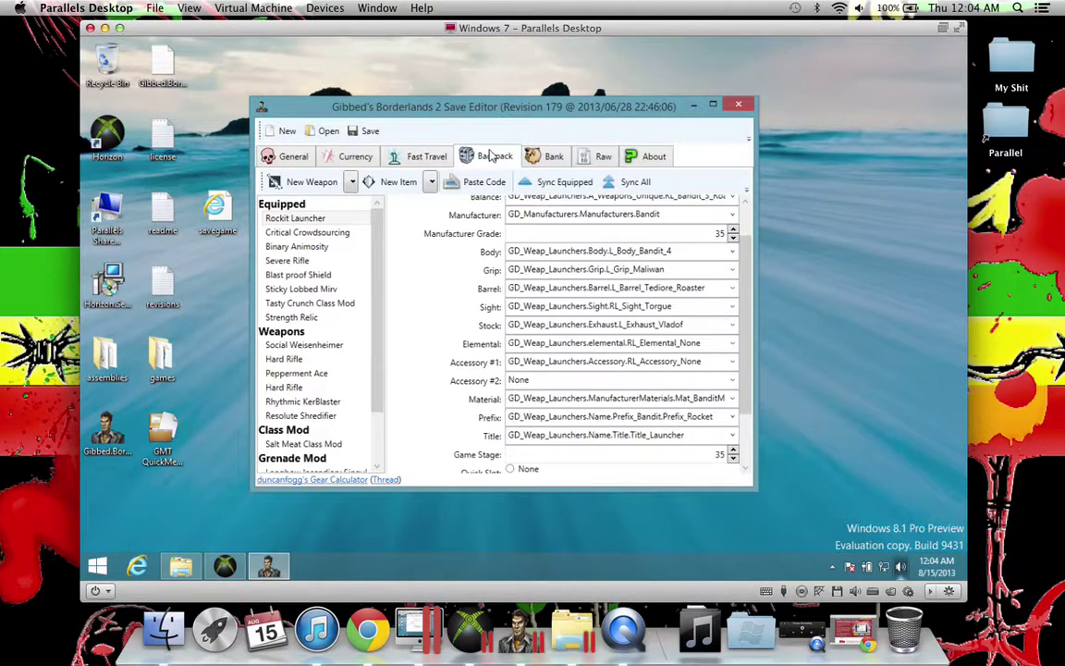
- Select the Social Weisenheimer and set its Balance to SMG_Hyperion_3_Commerce
scroll(376, 356, down, 3)
scroll(375, 356, up, 1)
scroll(682, 275, up, 1)
scroll(682, 275, down, 3)
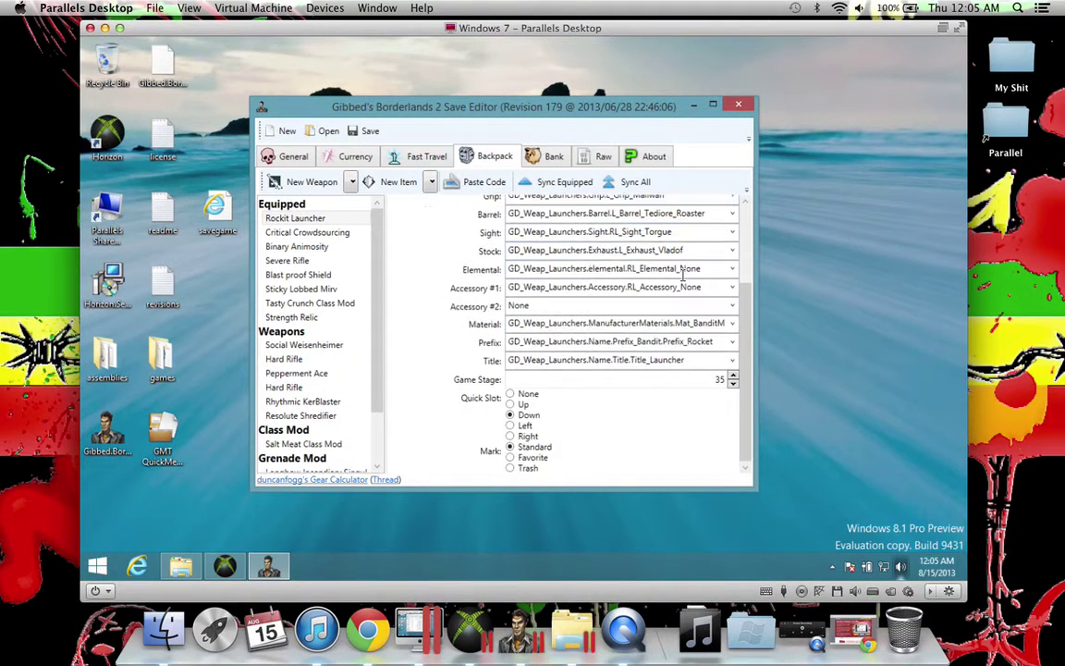
scroll(682, 275, up, 3)
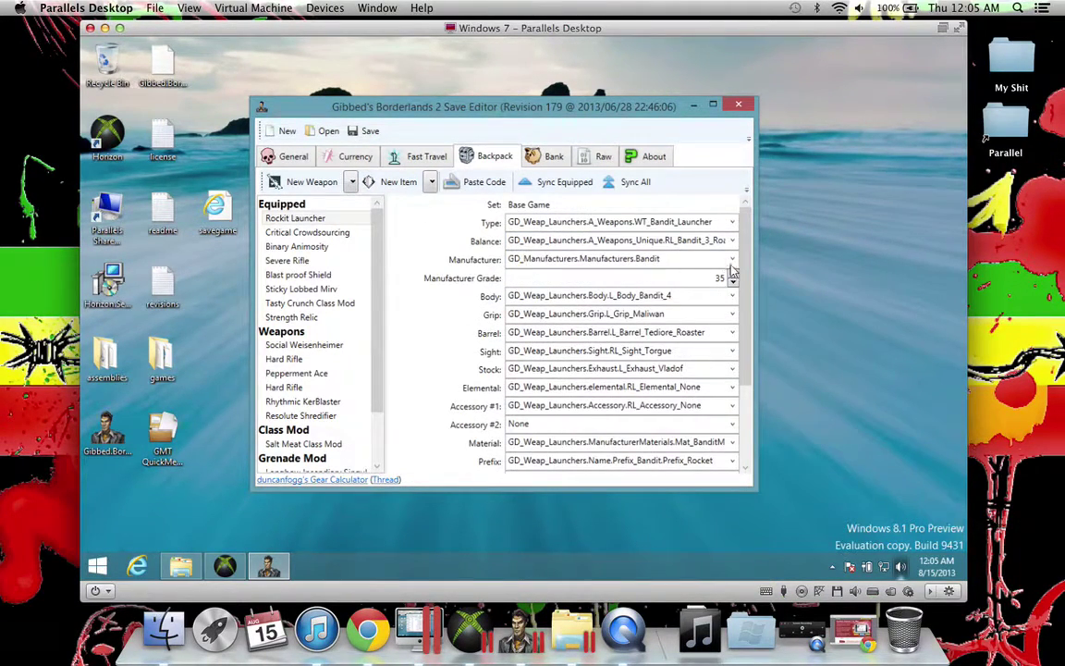
scroll(375, 370, down, 1)
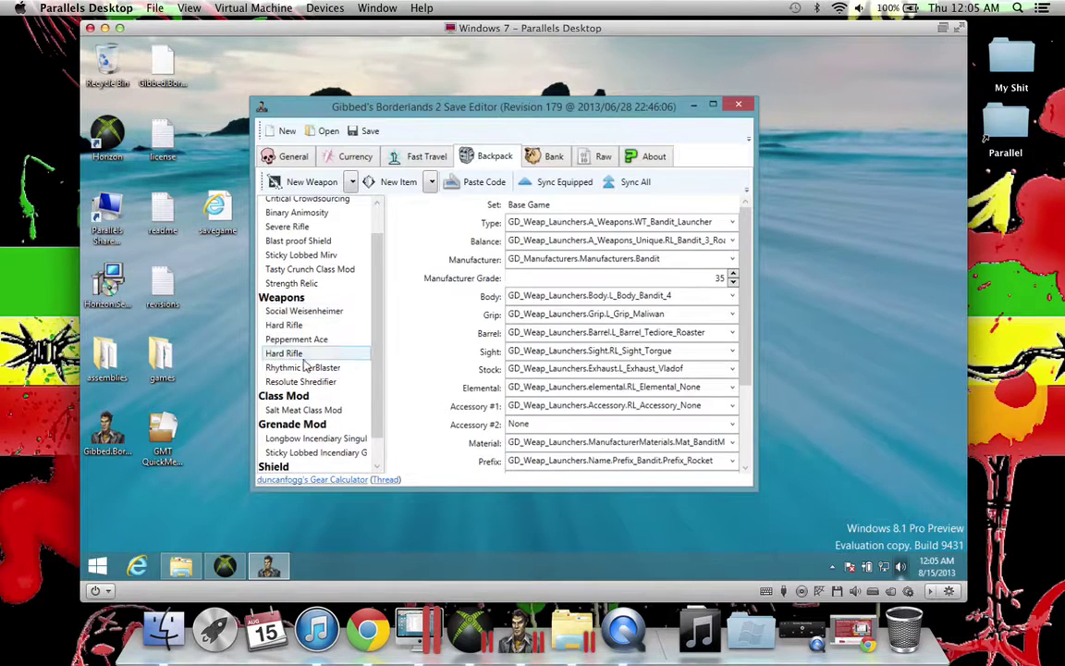
click(305, 311)
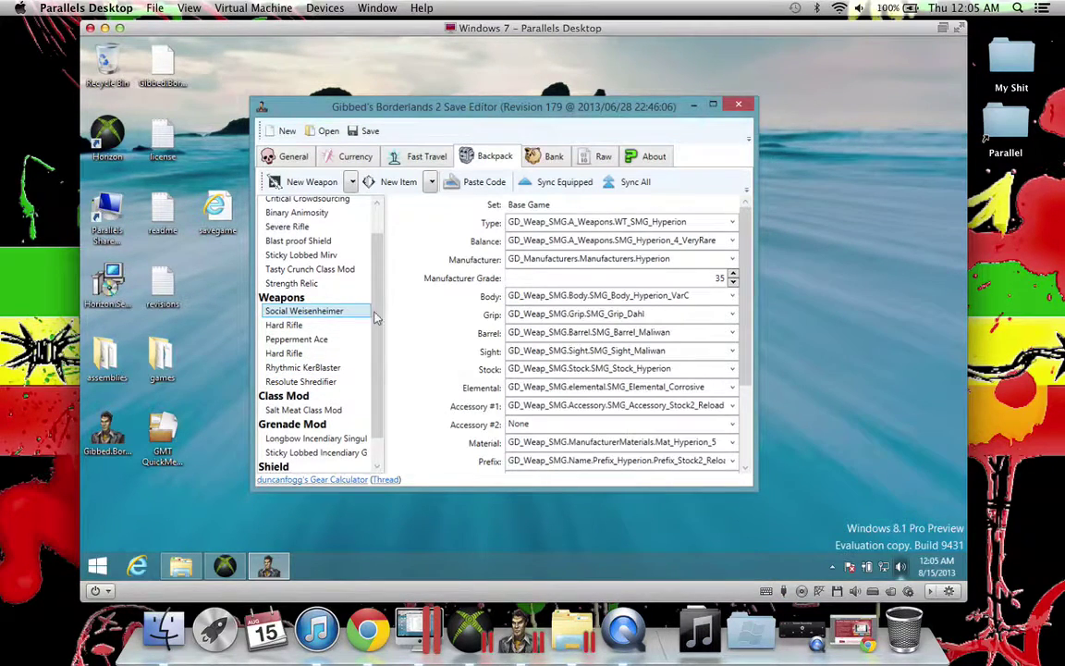
scroll(713, 331, down, 2)
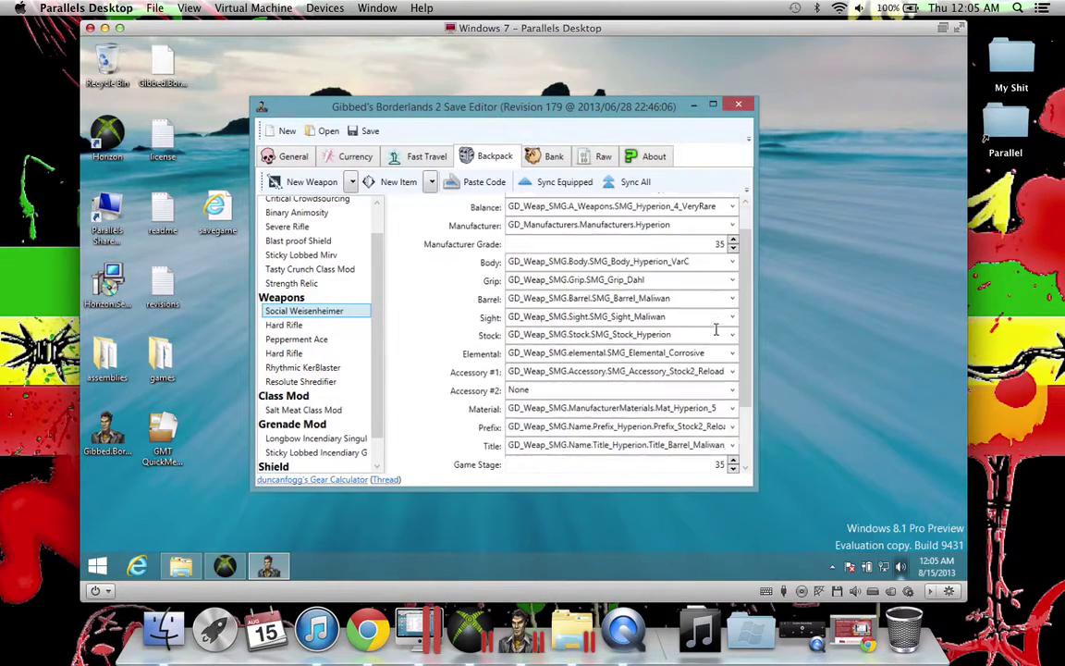
scroll(716, 330, up, 2)
click(727, 240)
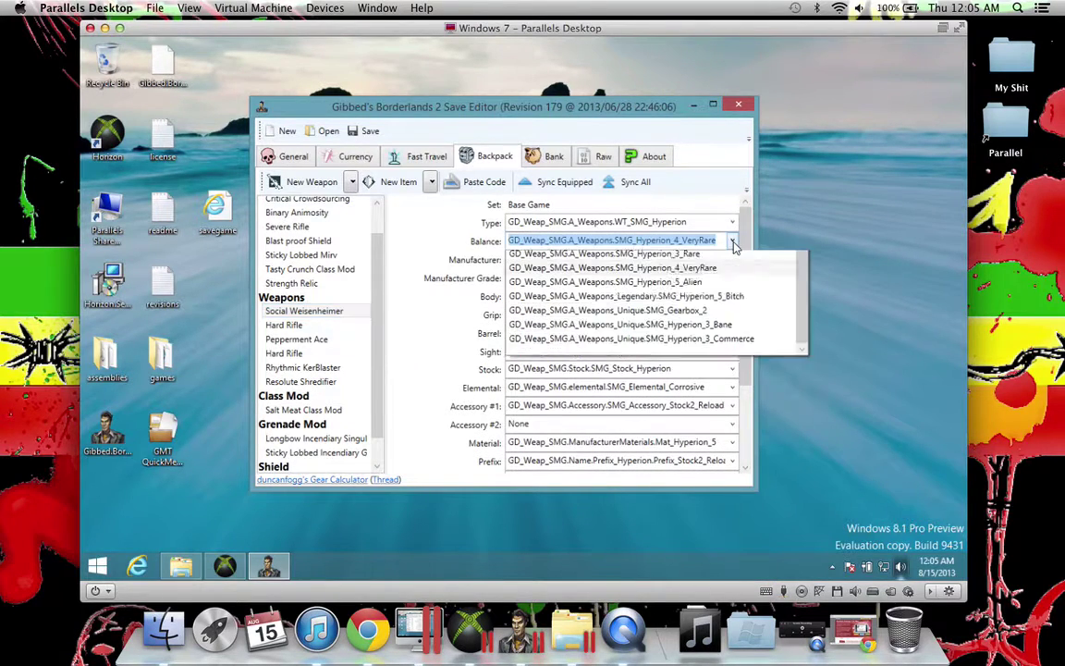
click(708, 415)
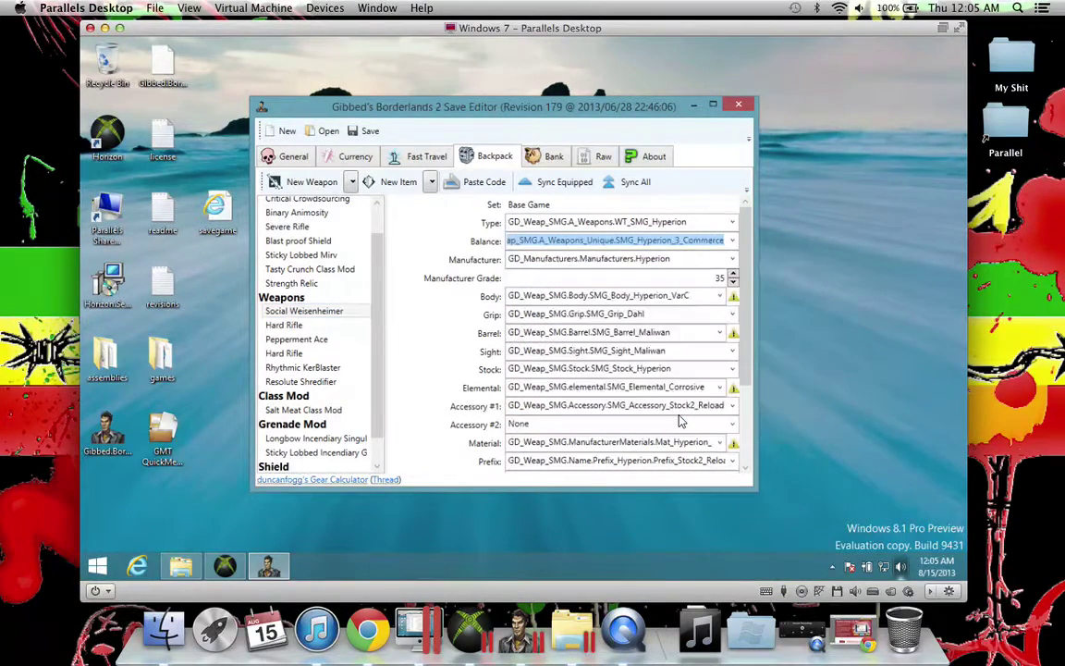
- Set Elemental to Shock, Hyperion Commerce material, VarB body and Tediore_Commerce barrel
click(649, 386)
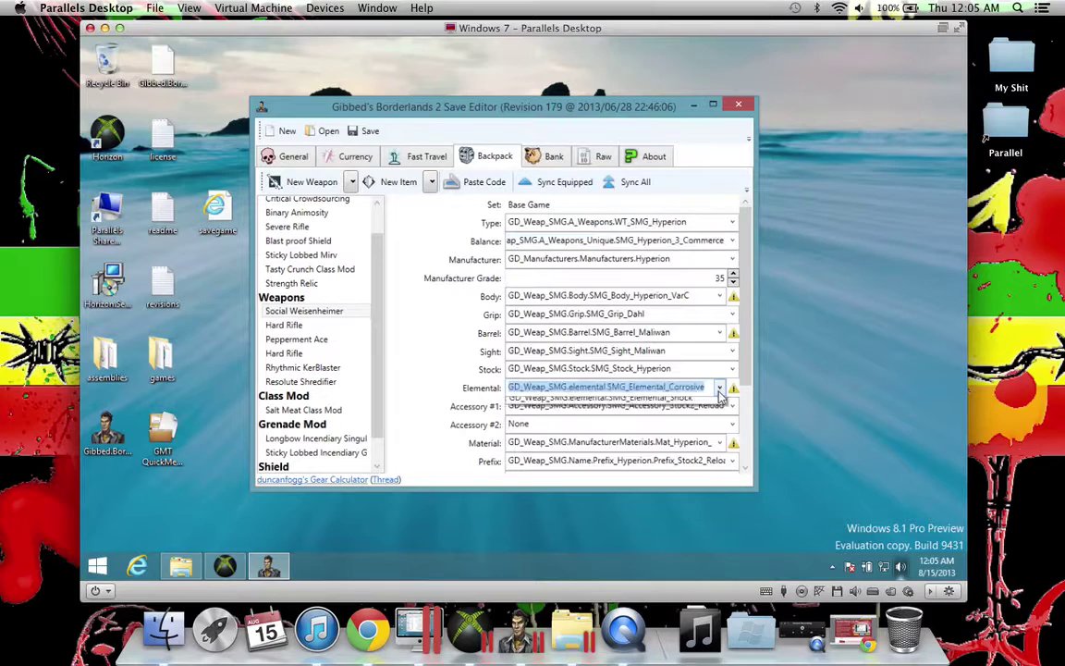
click(710, 420)
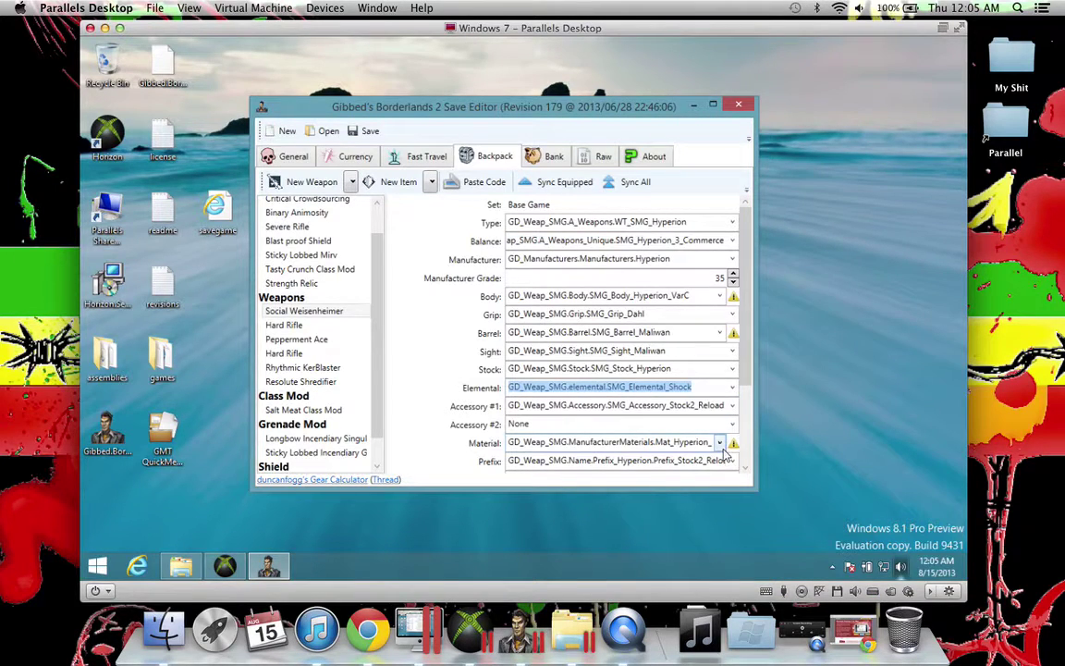
click(684, 442)
click(714, 473)
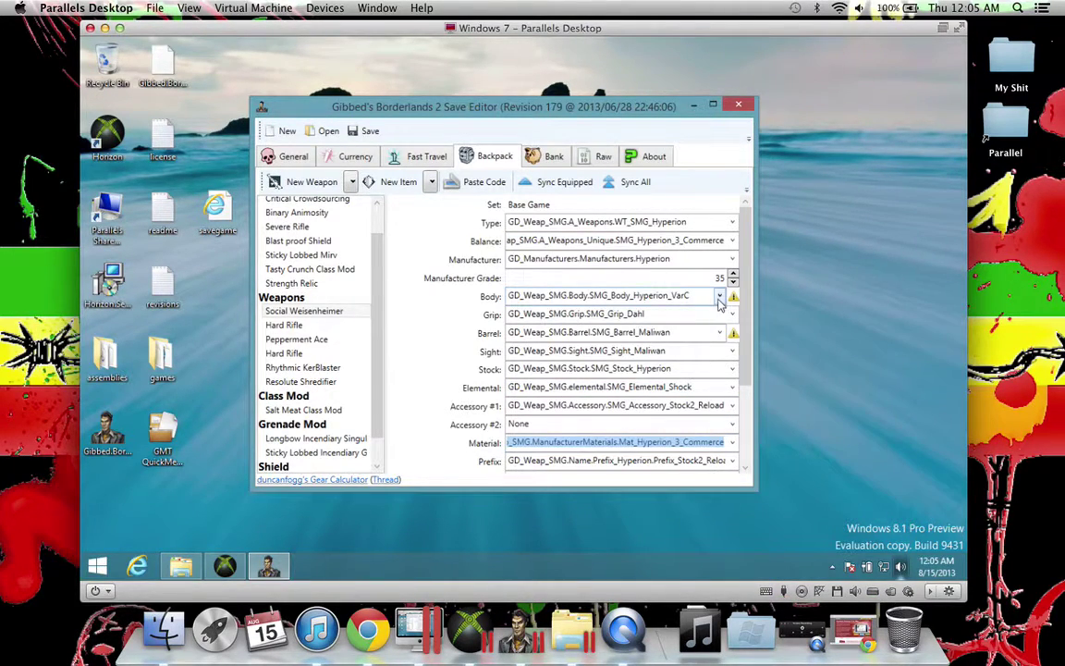
click(648, 295)
click(703, 327)
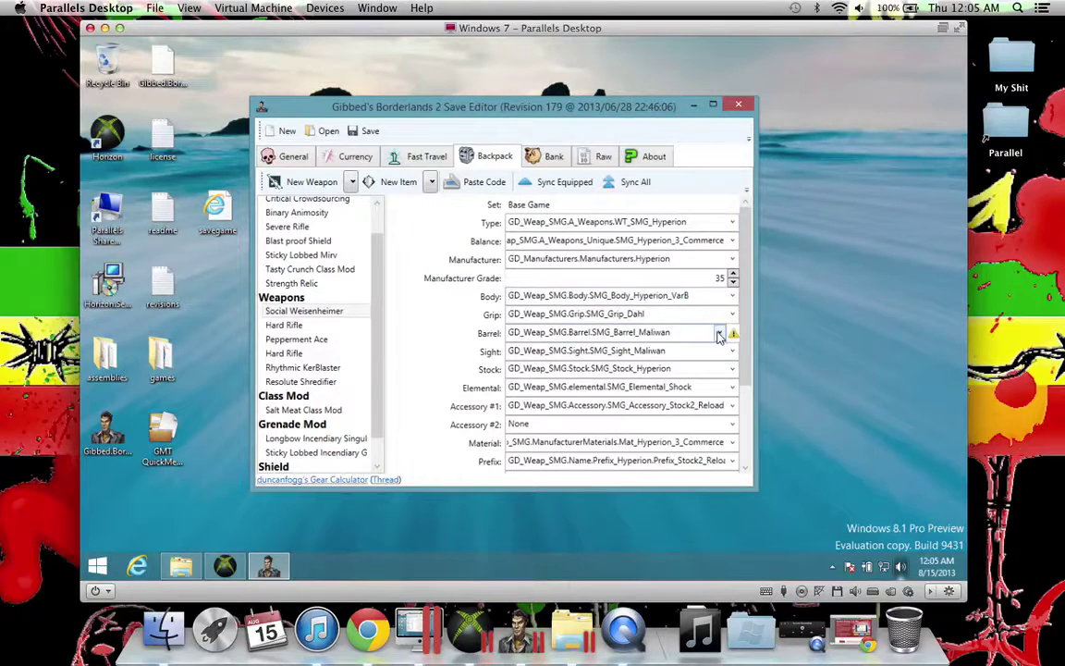
click(707, 332)
click(710, 364)
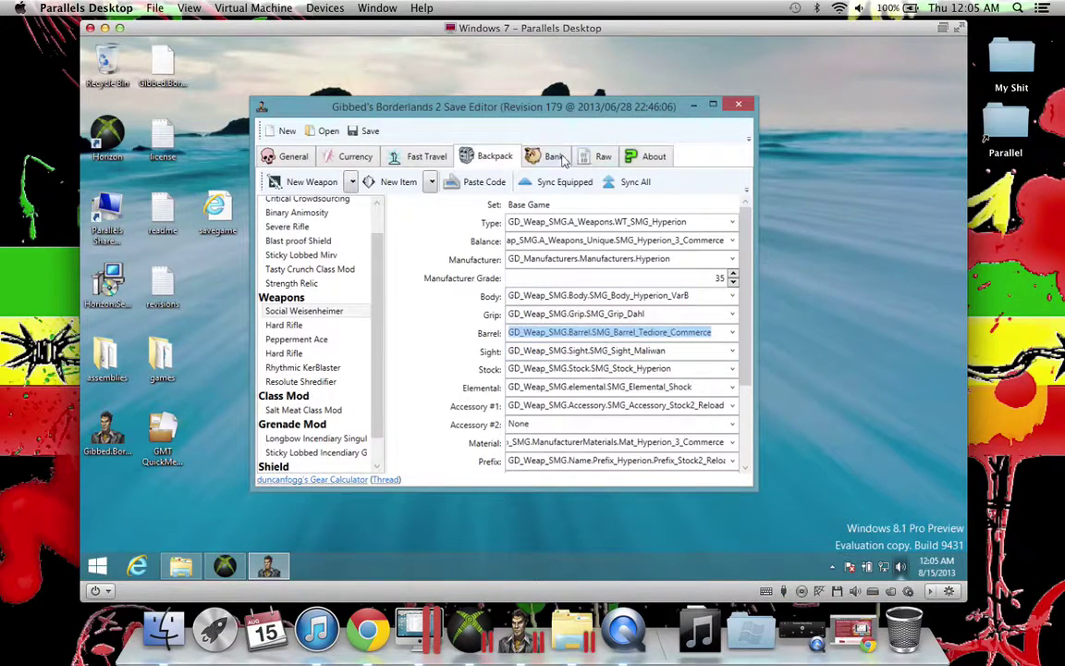
click(555, 157)
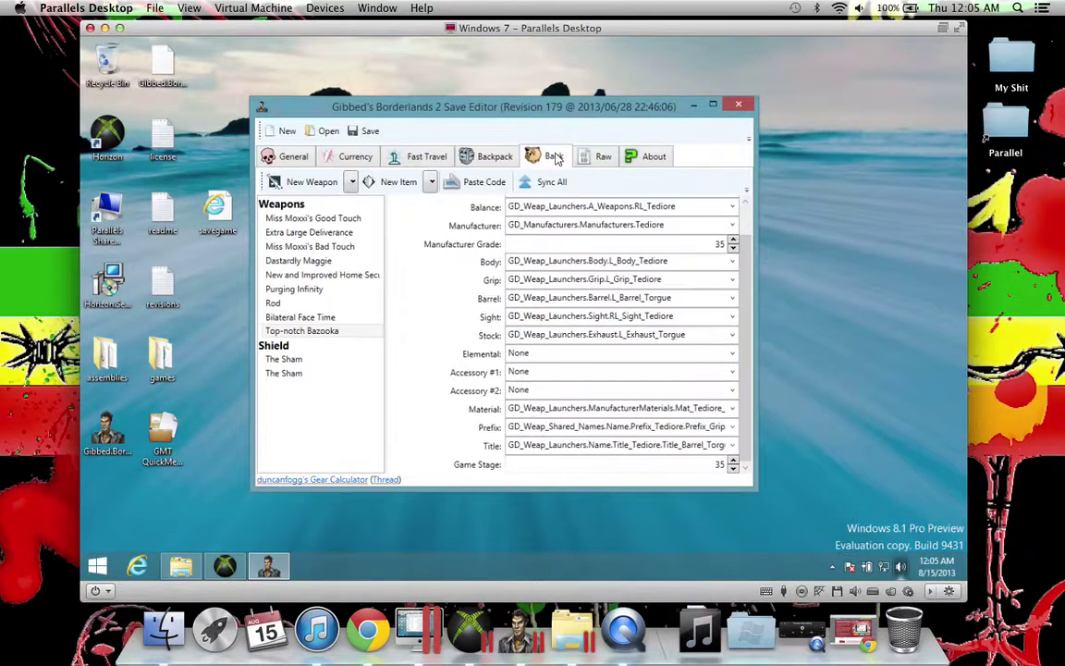
- Open the Raw tab and filter it with 'sk' to show only SkillData
click(604, 159)
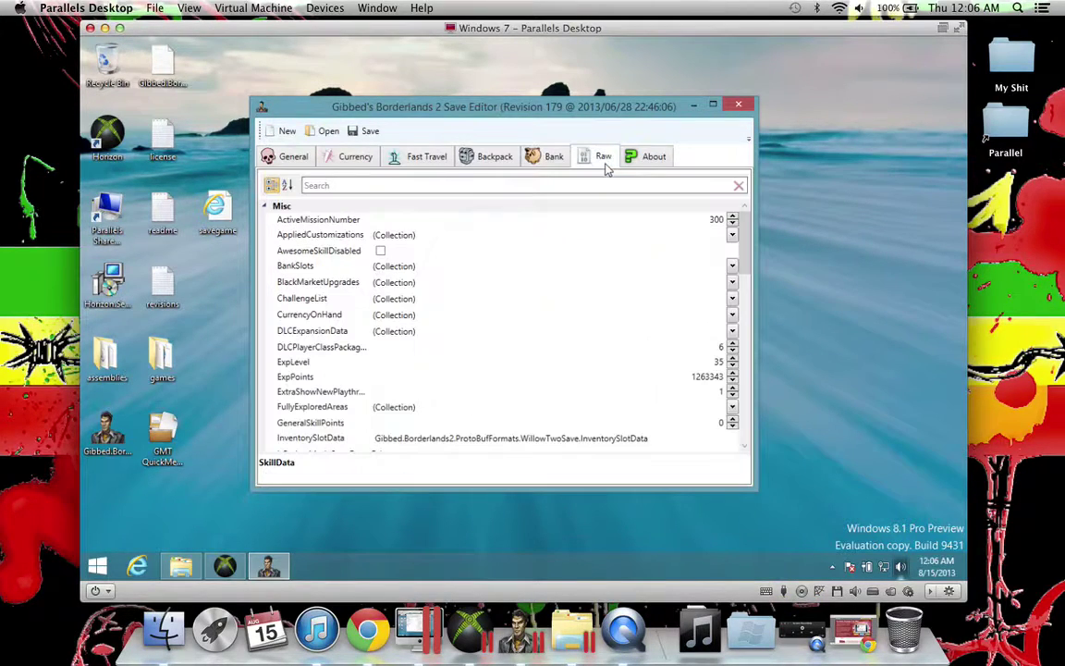
click(523, 186)
text(ski)
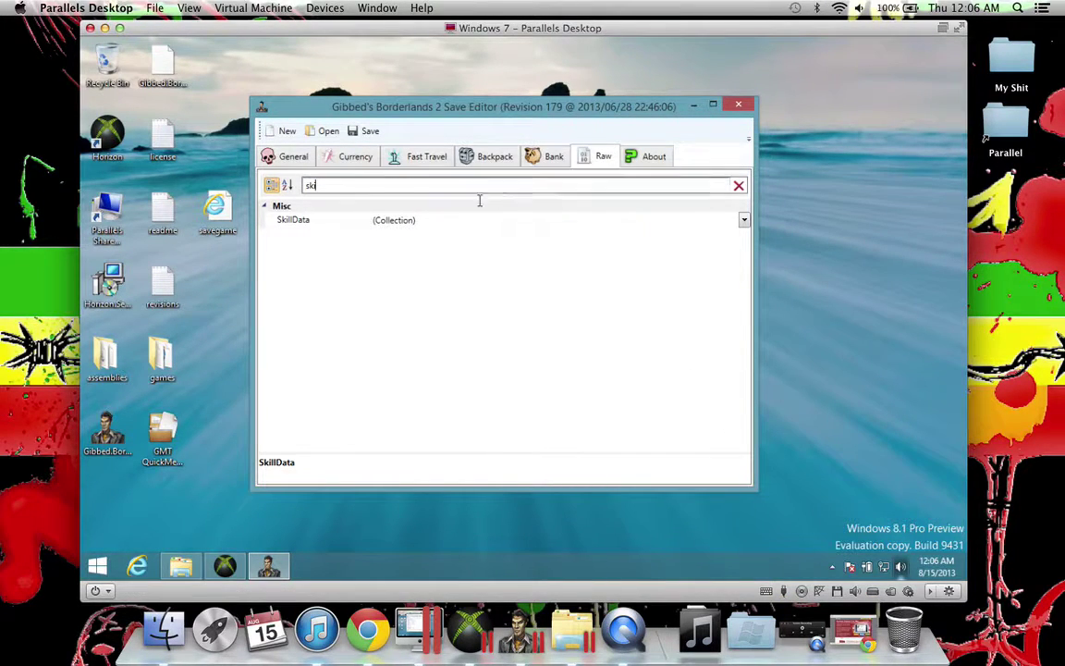
double_click(402, 222)
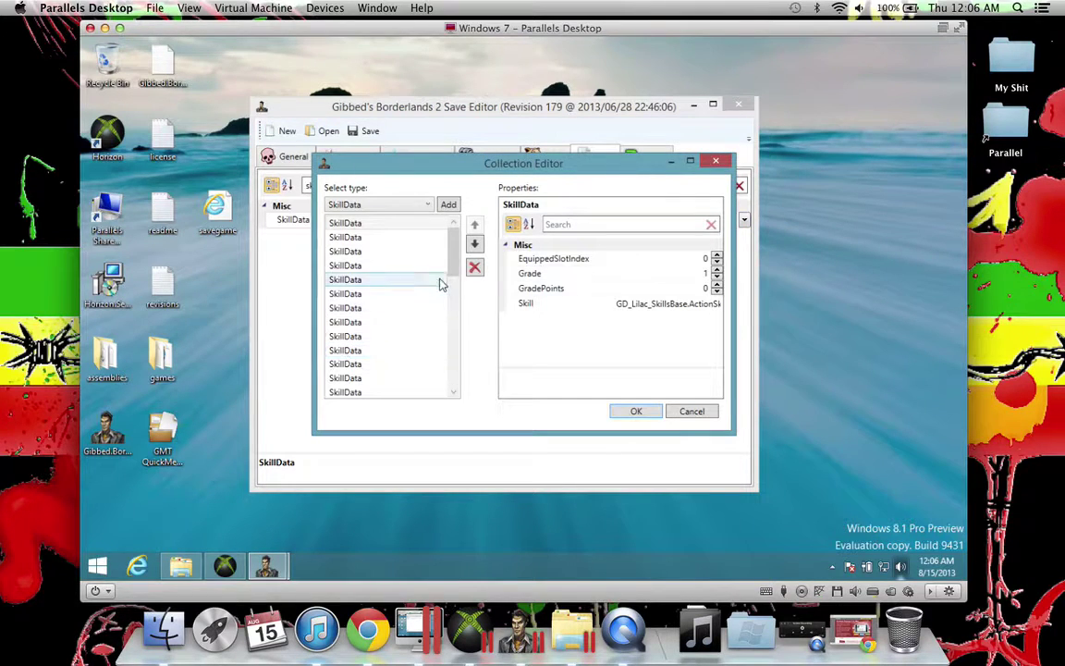
drag(451, 257, 449, 384)
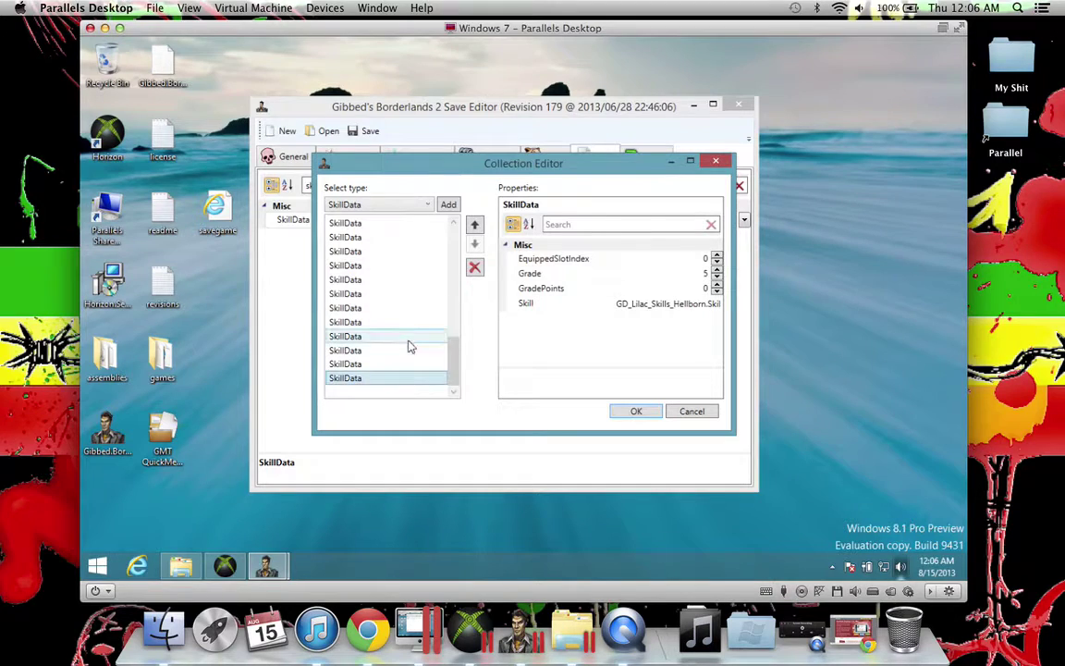
click(411, 294)
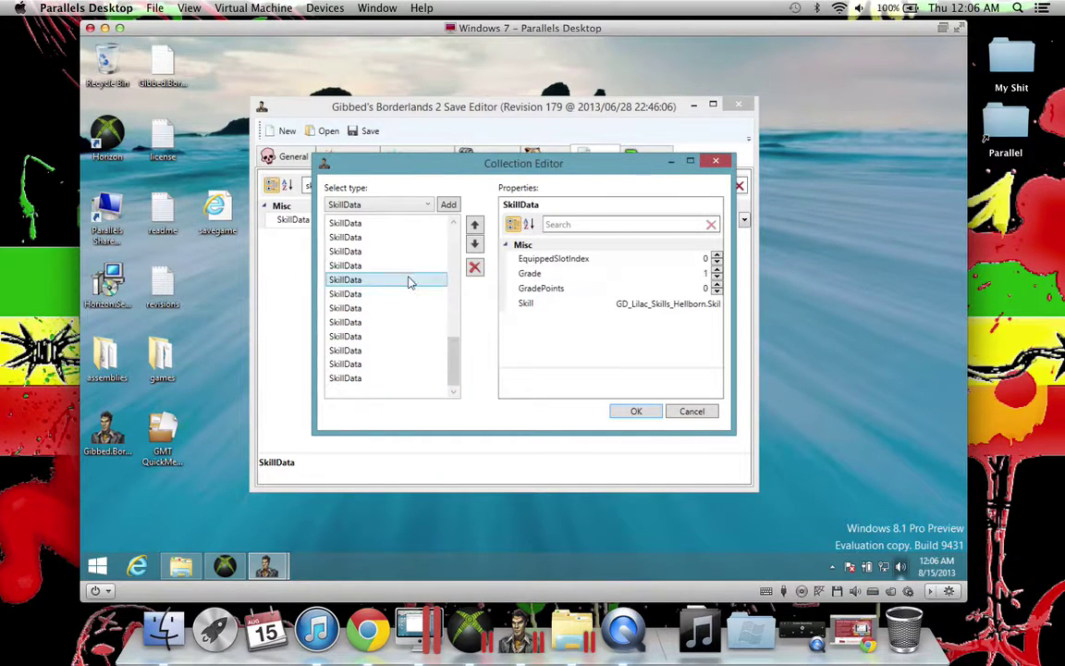
click(412, 250)
click(412, 224)
drag(456, 350, 451, 222)
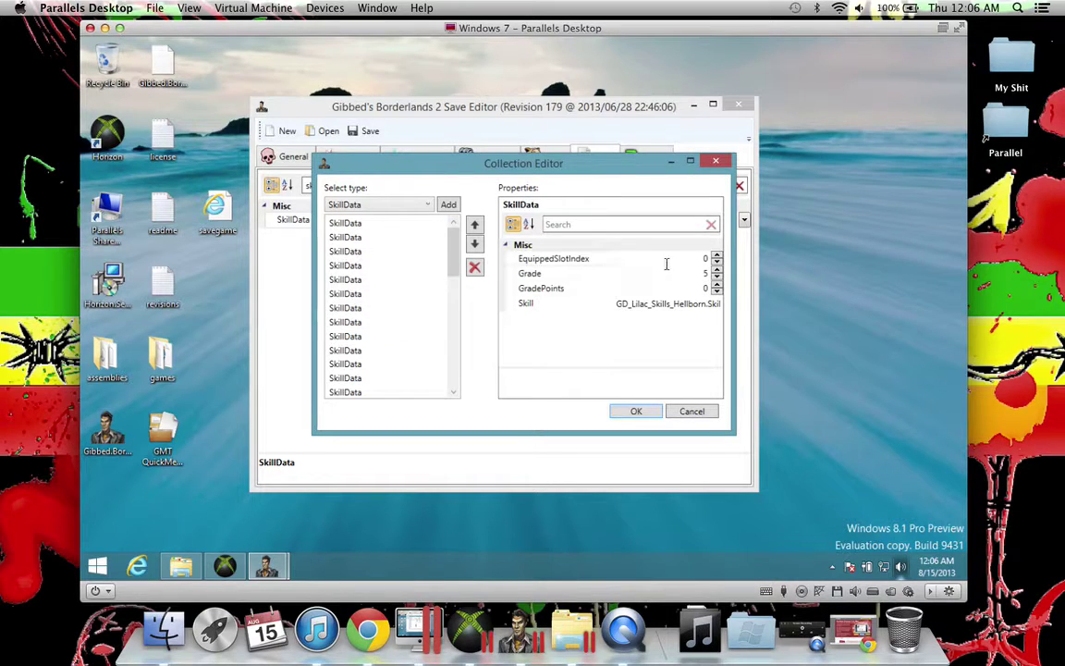
mouse_move(454, 243)
mouse_down()
mouse_move(466, 414)
mouse_move(456, 239)
mouse_up()
click(393, 225)
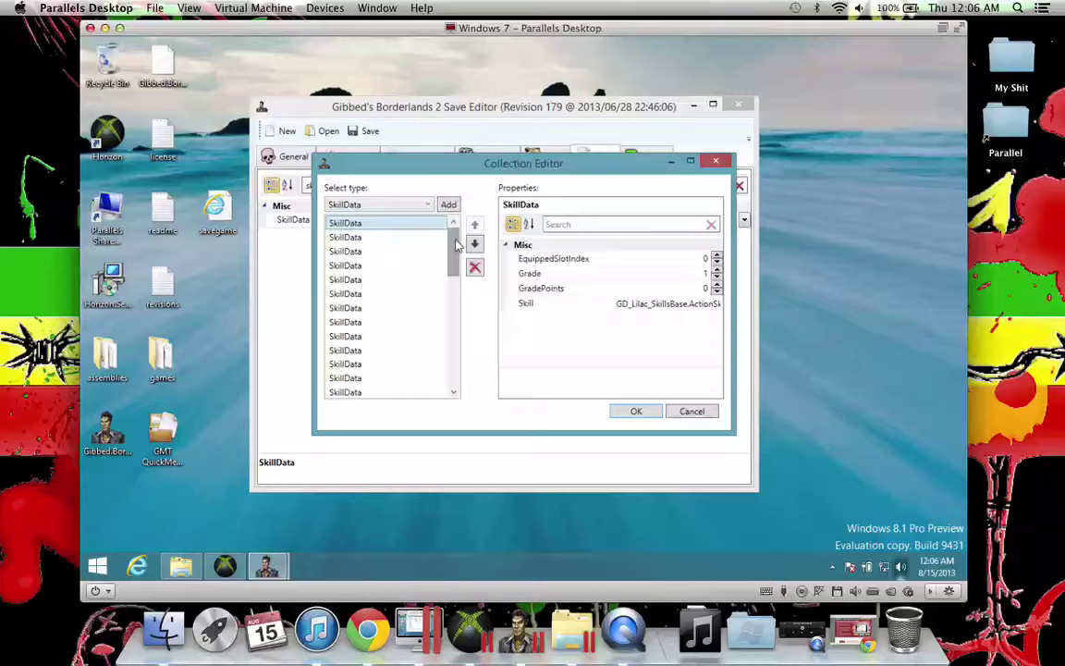
click(416, 265)
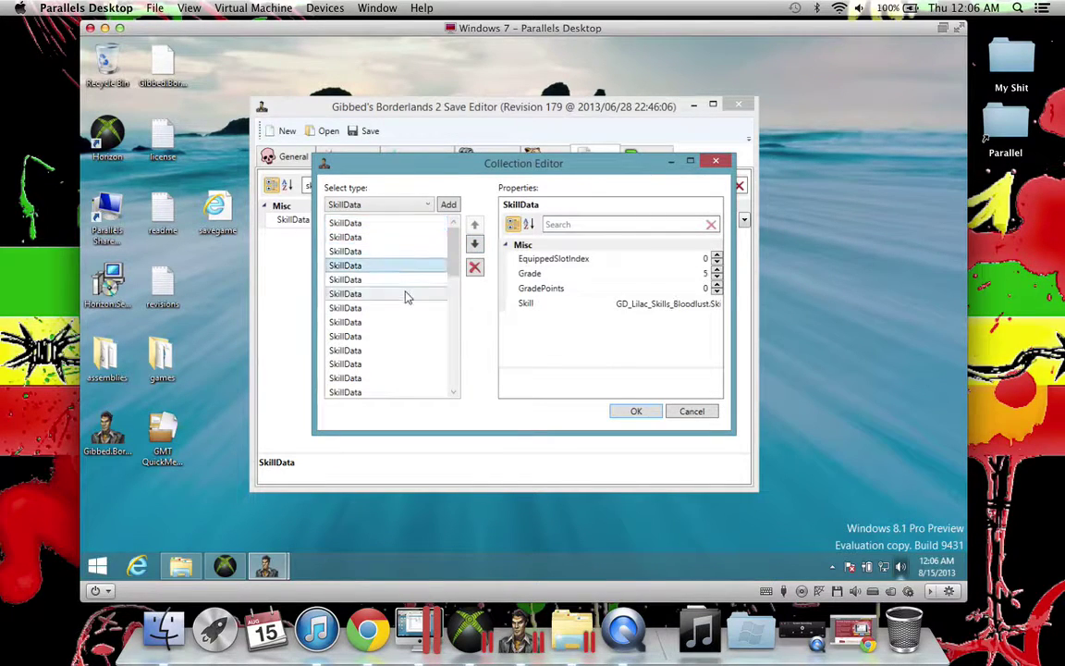
click(404, 322)
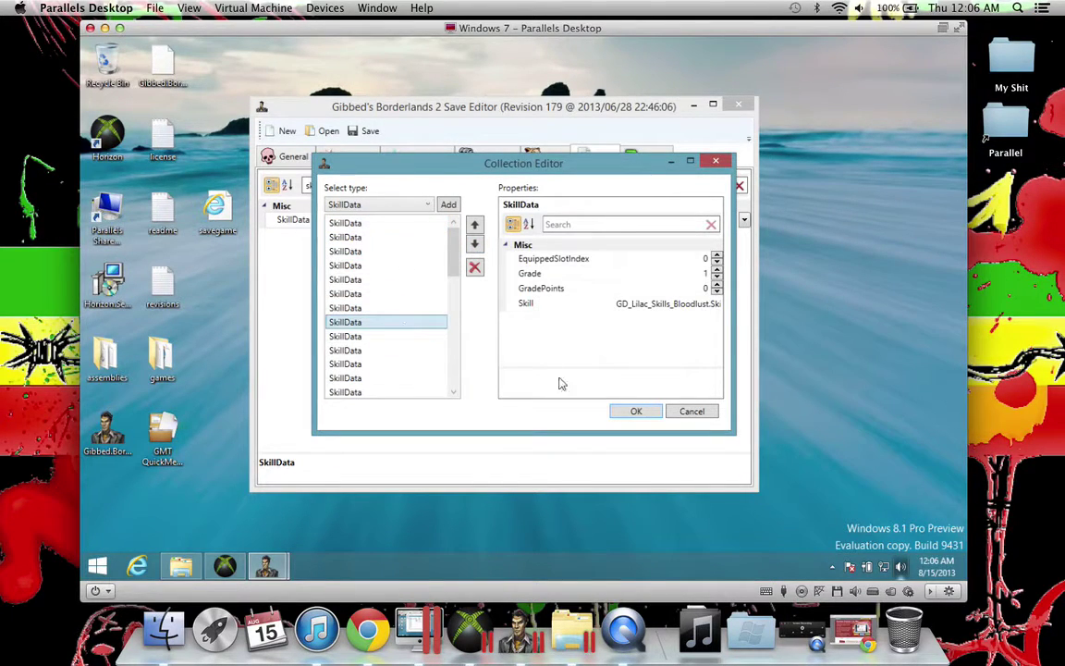
click(693, 414)
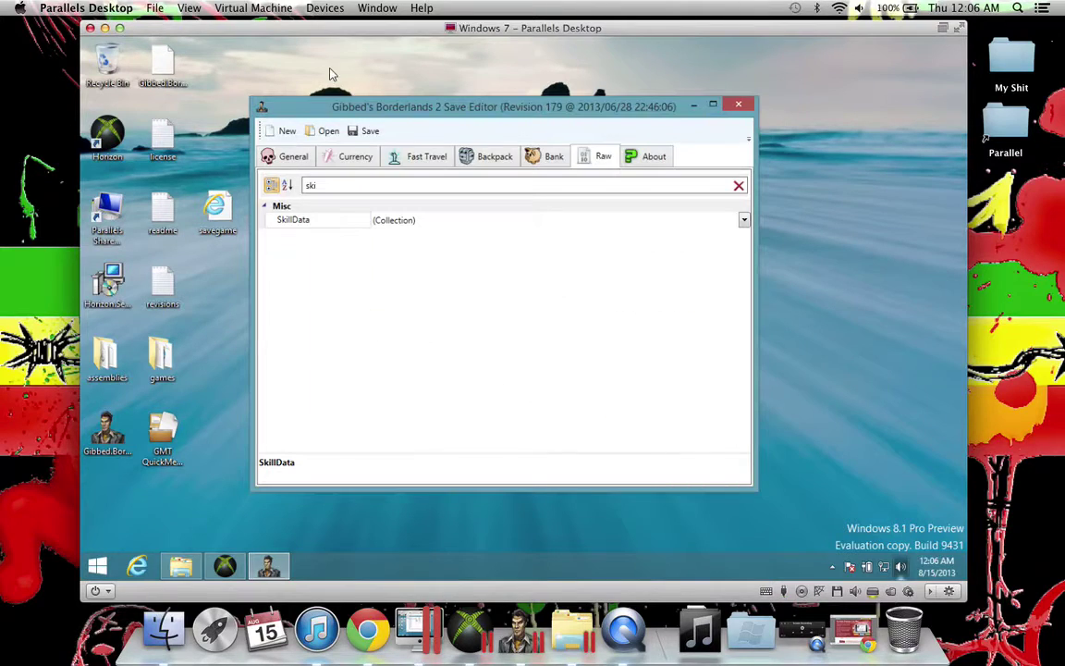
- Cancel the Save As dialog without saving and switch to Horizon
click(364, 131)
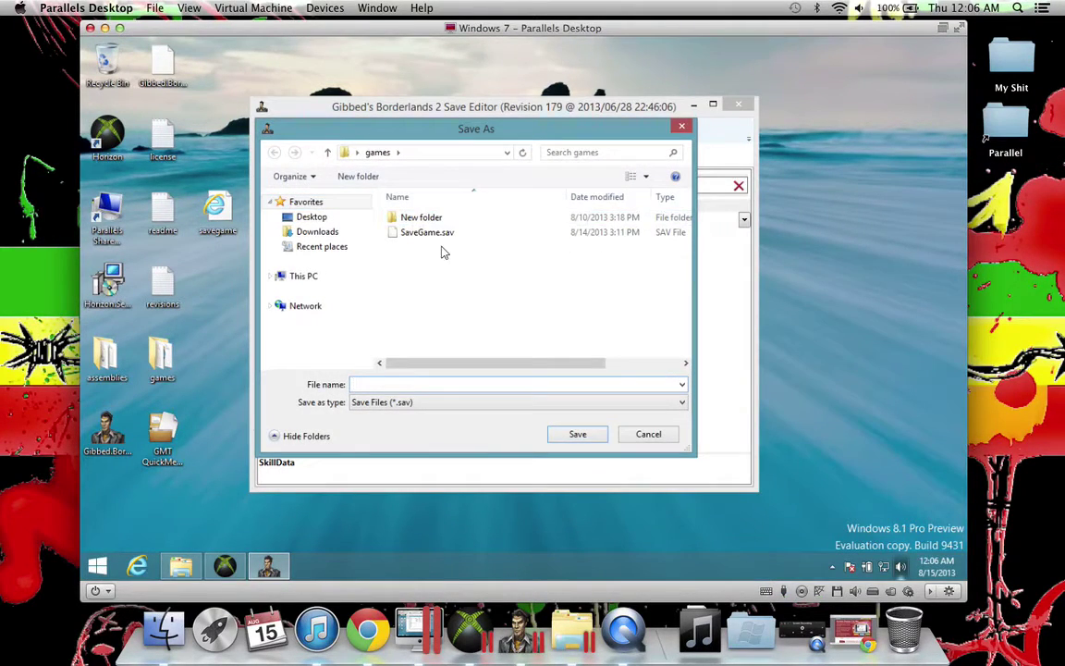
click(646, 435)
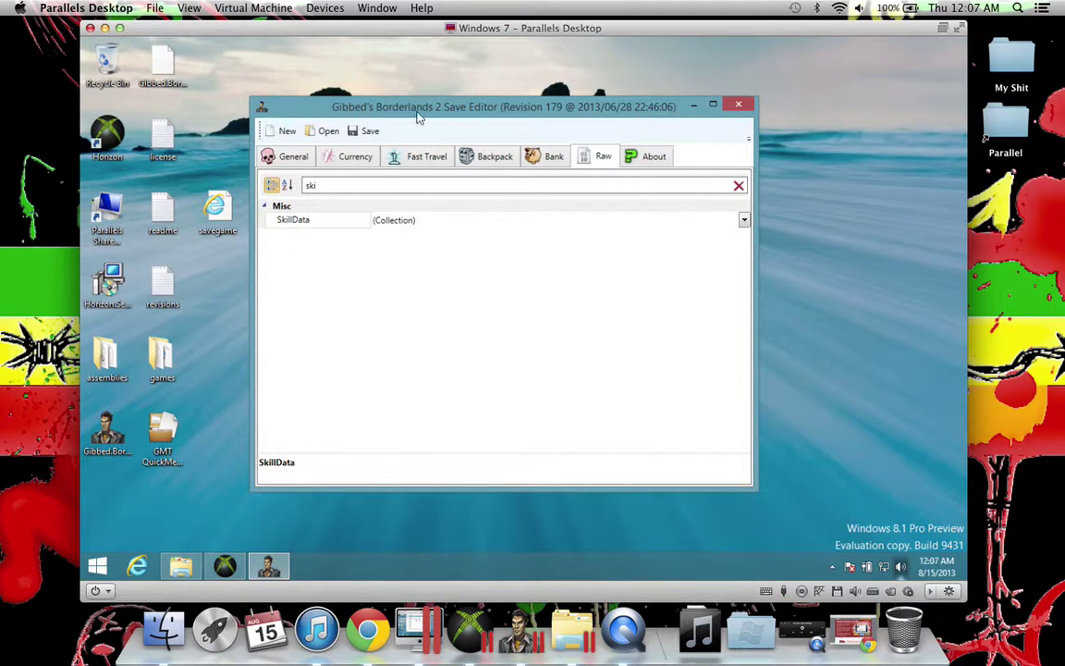
click(225, 565)
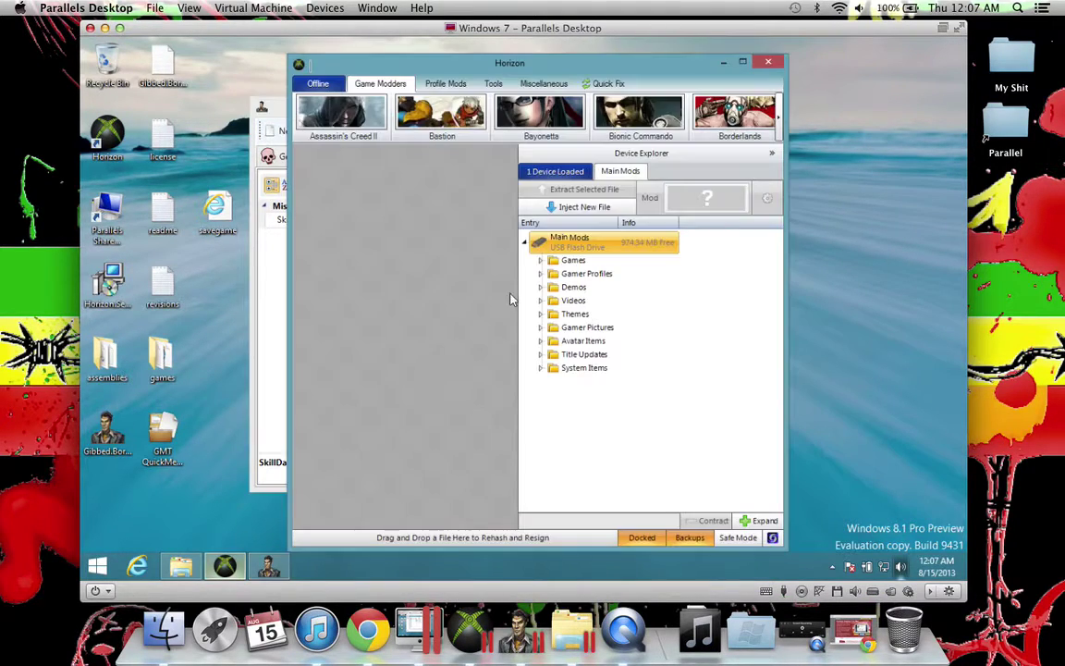
- Expand Games > Borderlands 2 and open the Axton - Level 1 - Southern Shelf save package
click(541, 260)
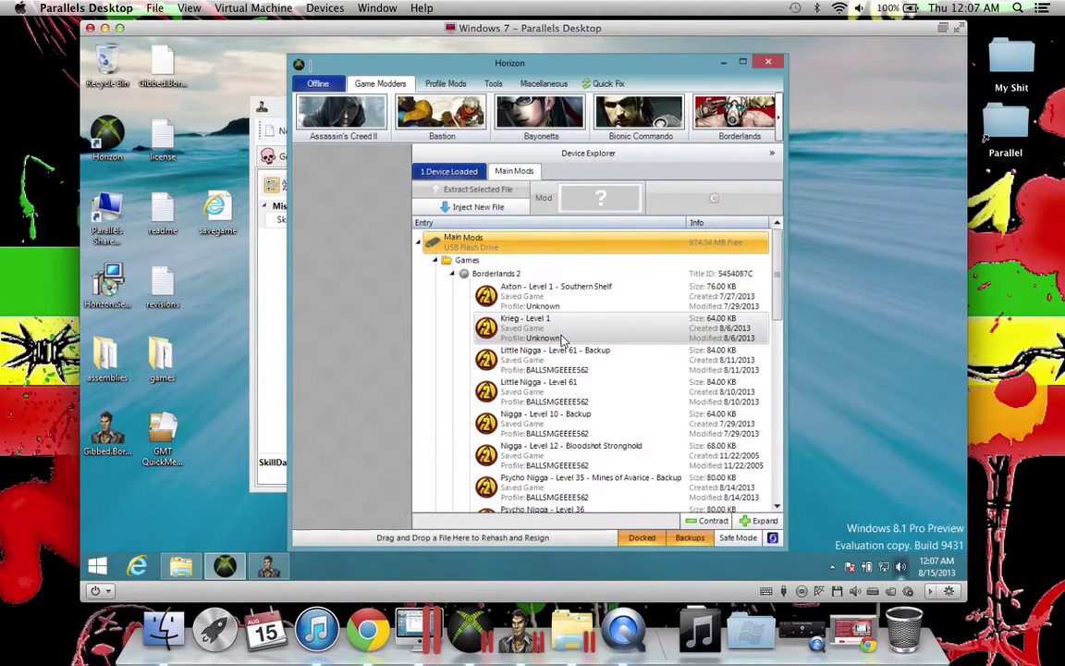
click(578, 302)
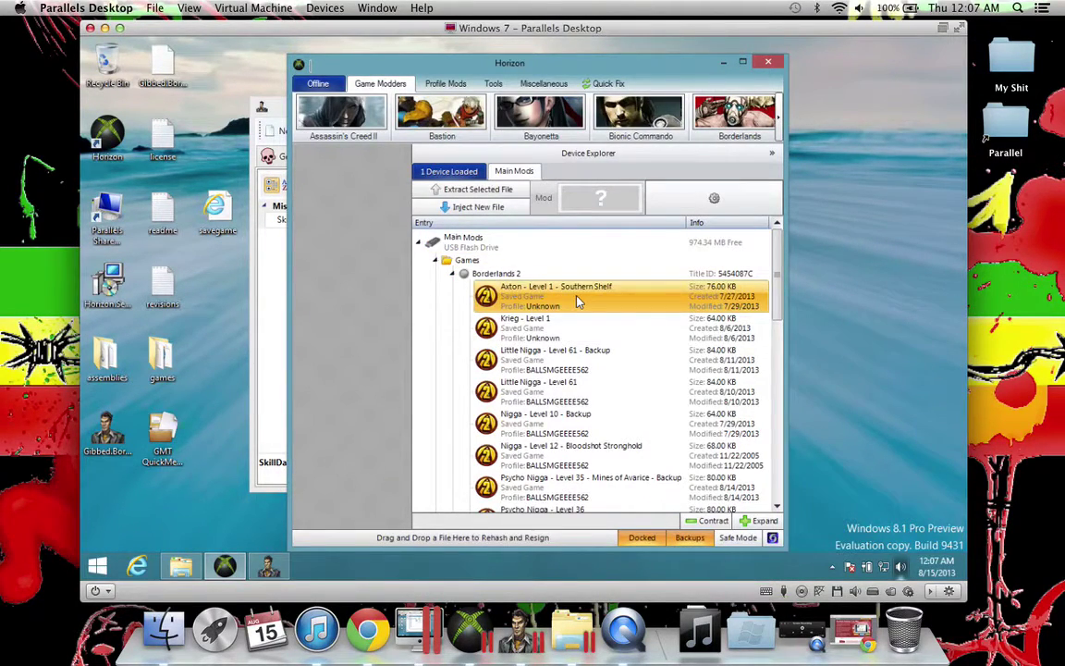
right_click(578, 302)
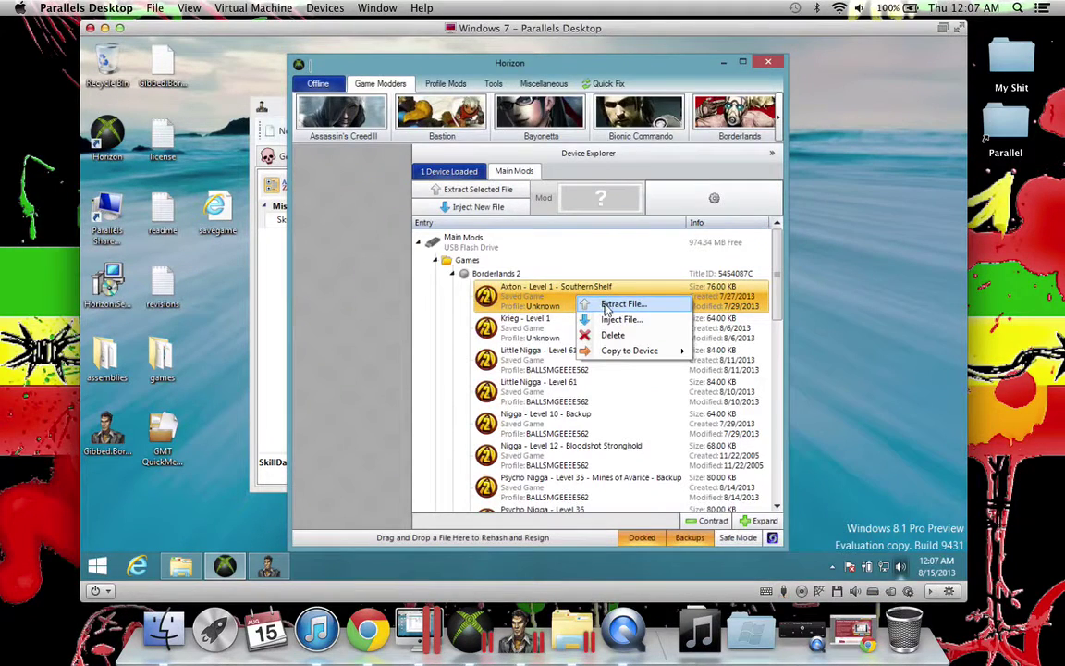
click(530, 292)
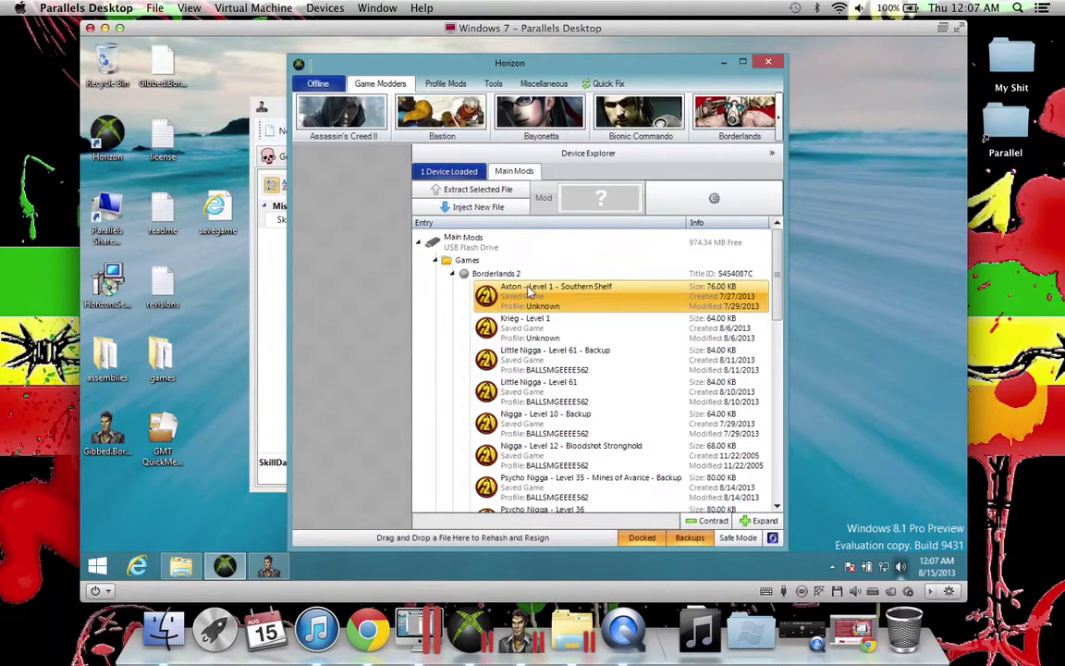
double_click(525, 293)
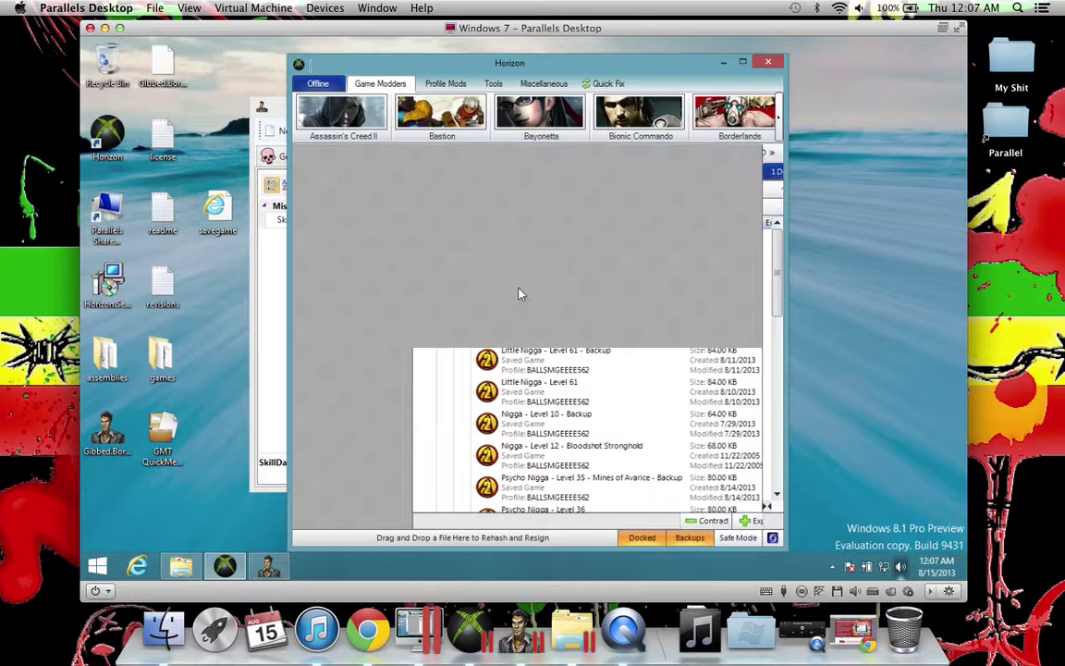
click(608, 275)
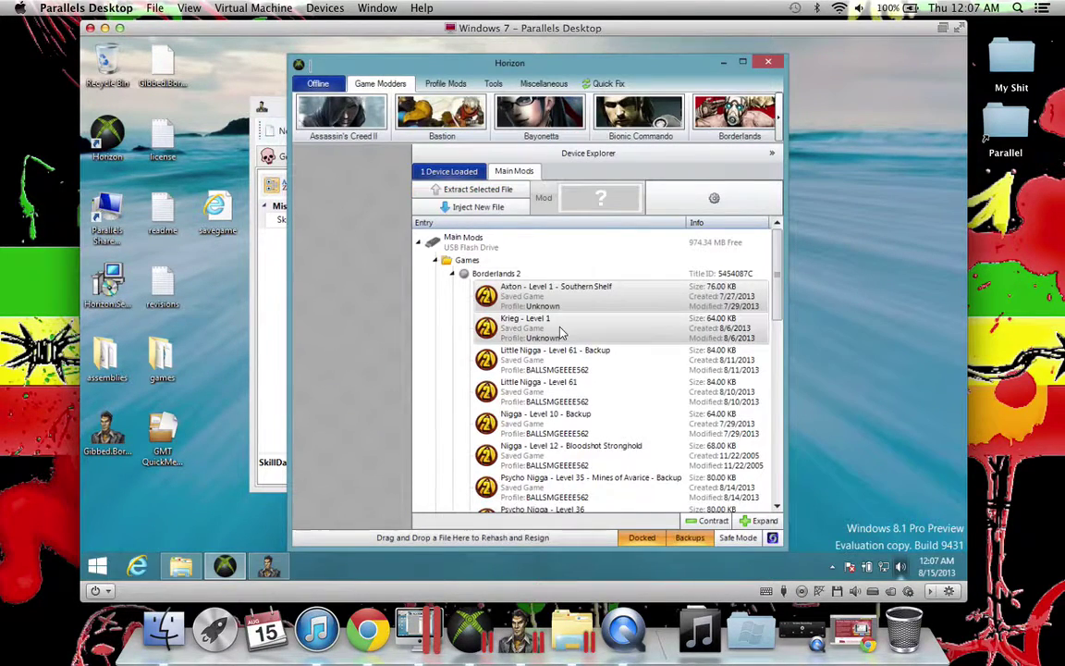
double_click(504, 294)
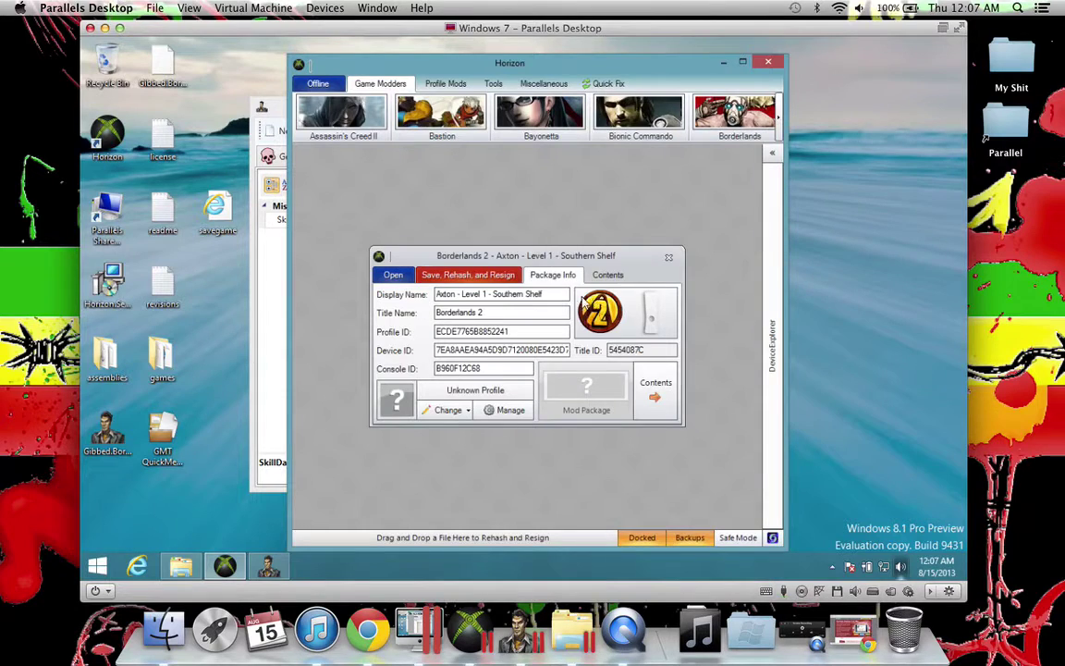
- List the Axton save package's contents and start replacing SaveGame.sav, then cancel without overwriting
click(606, 277)
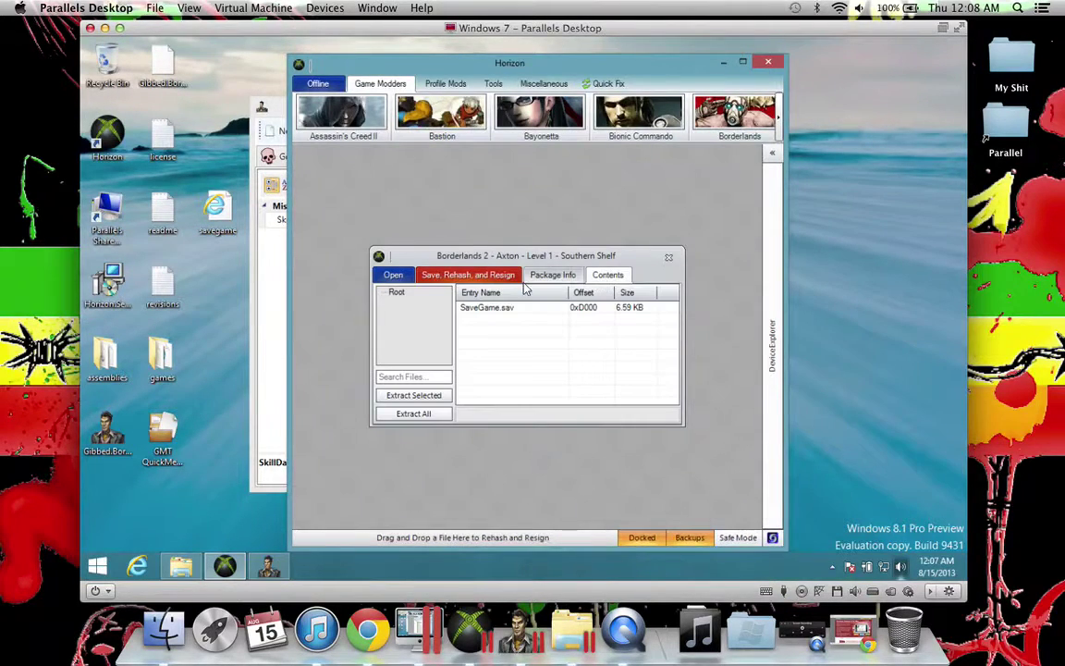
right_click(494, 312)
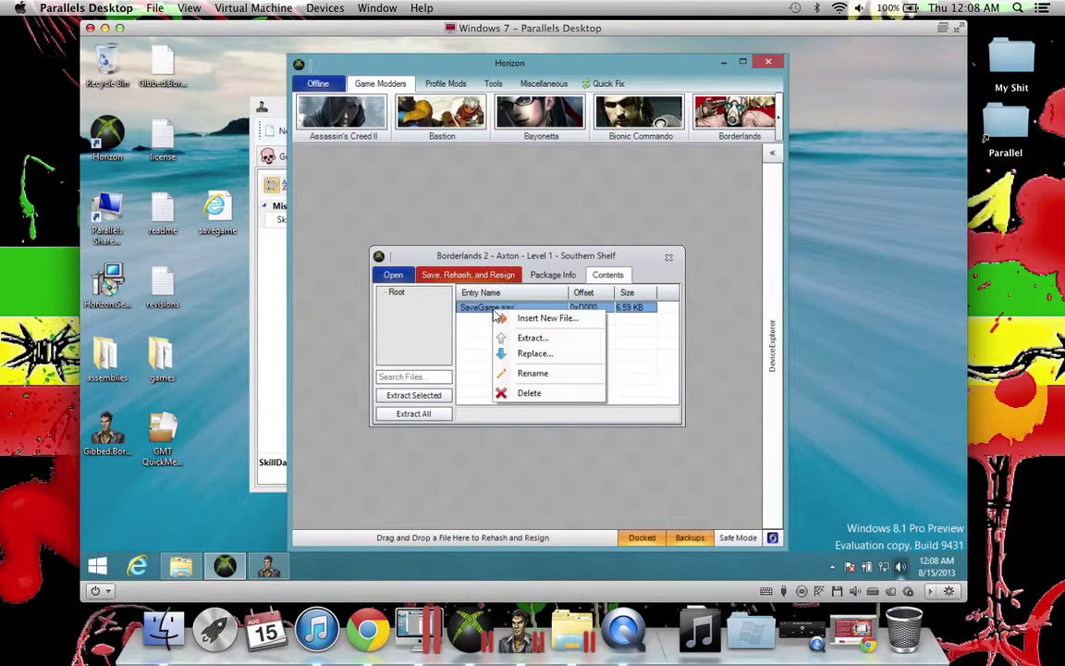
click(504, 353)
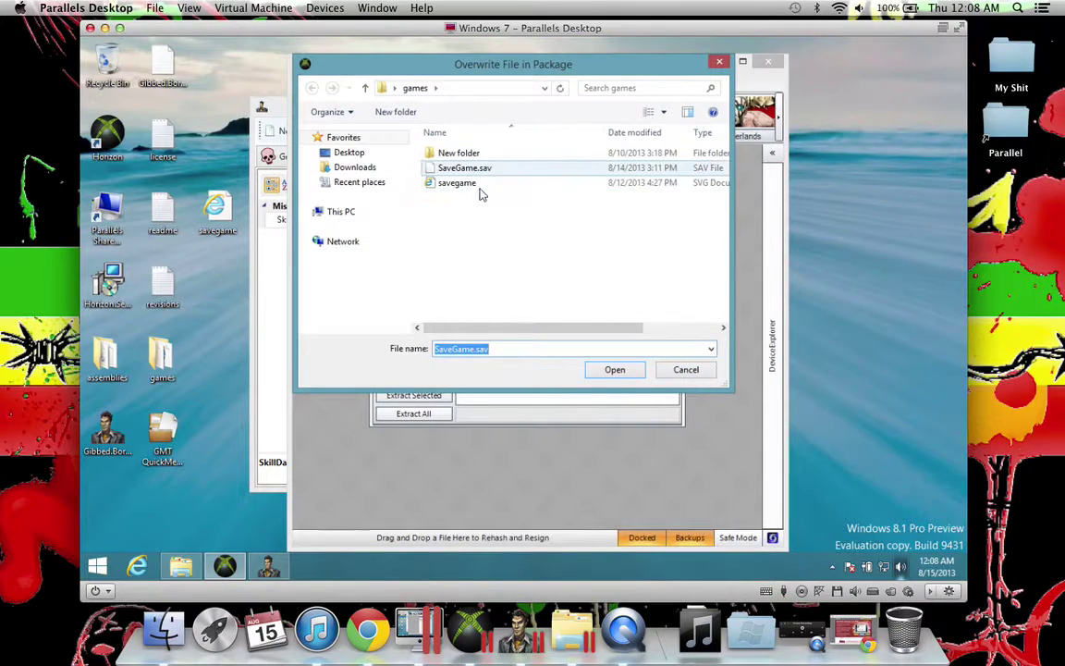
click(679, 370)
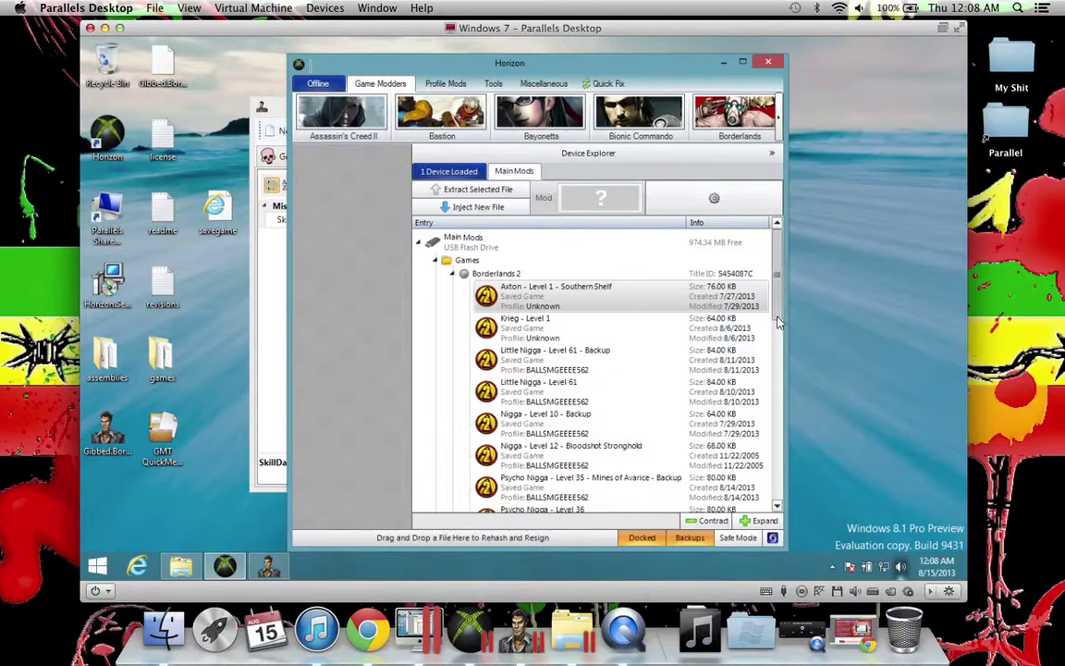
- Minimize Horizon to bring Gibbed's Save Editor back to the front
scroll(777, 352, down, 5)
scroll(776, 380, down, 3)
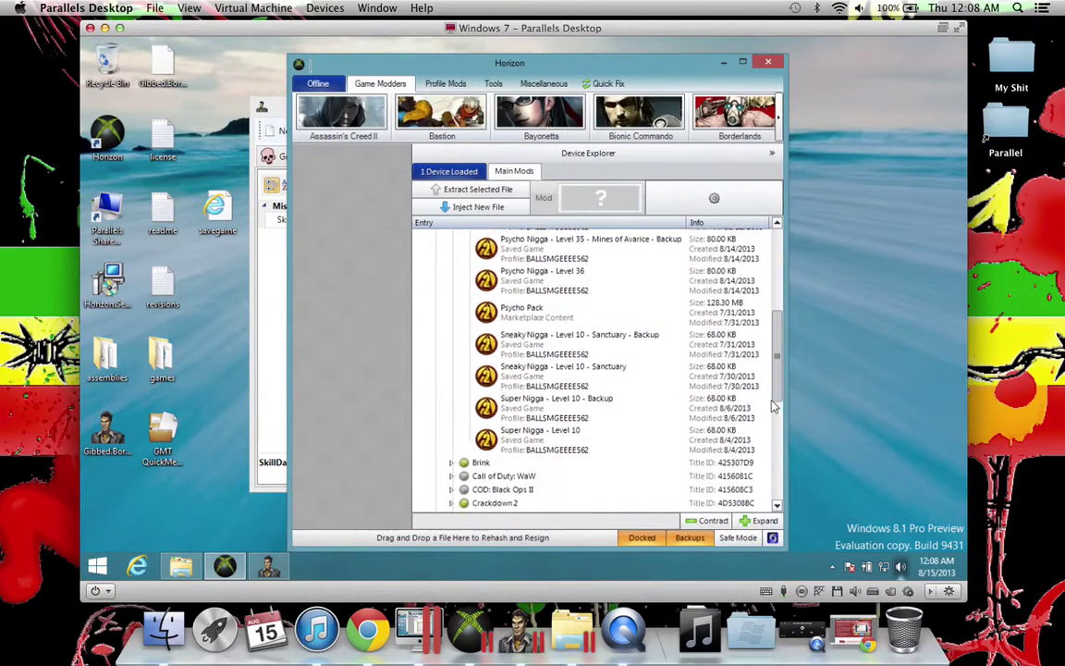
scroll(774, 351, up, 10)
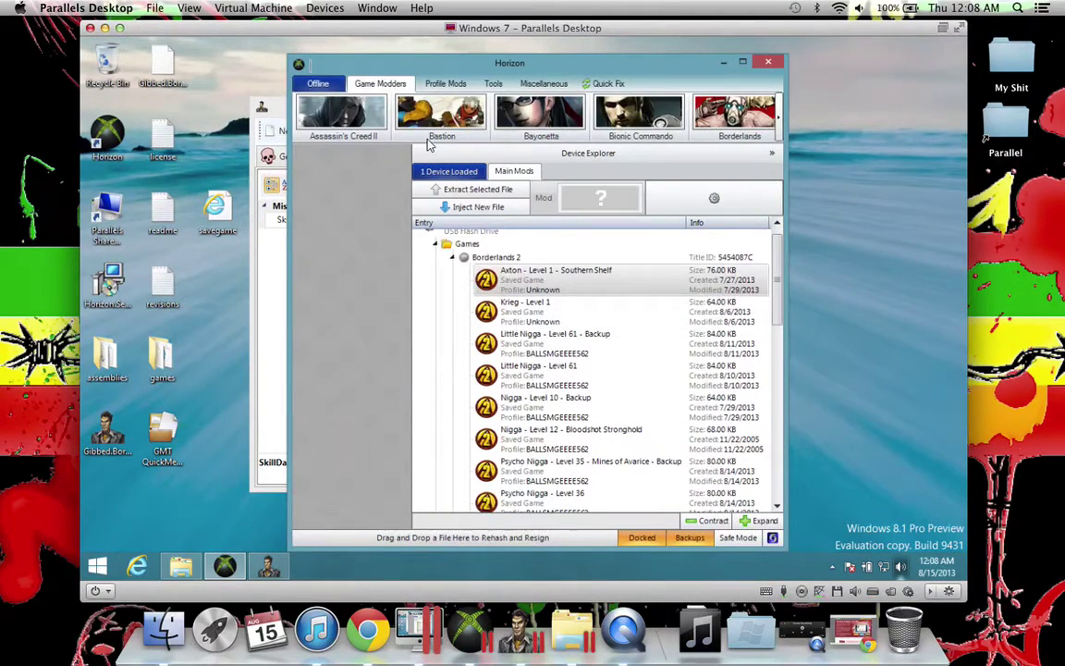
click(724, 65)
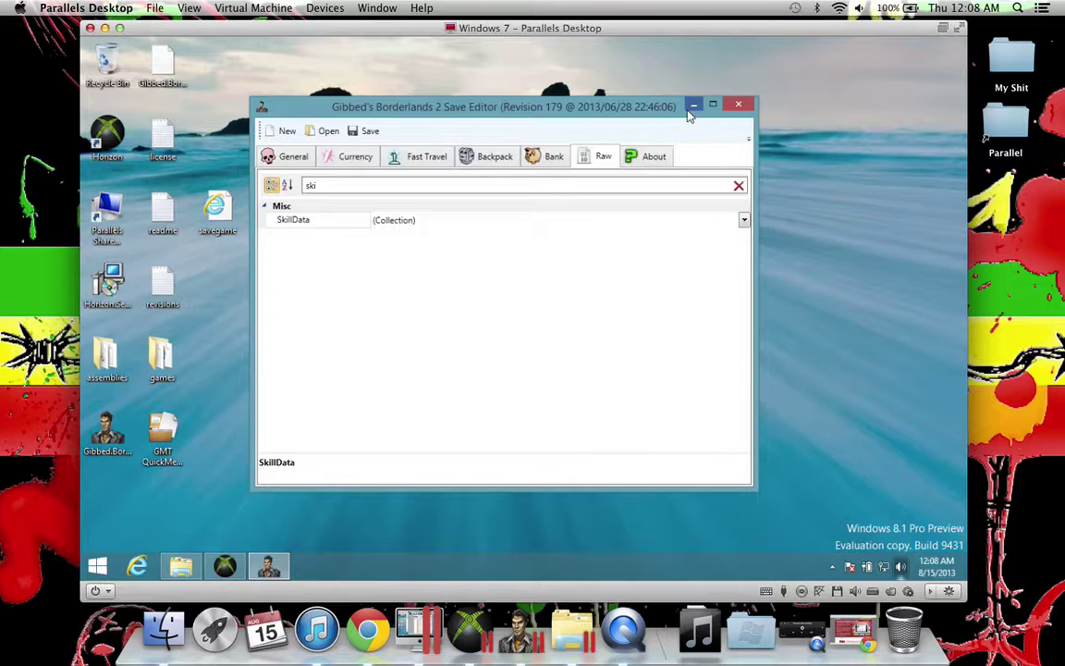
- Minimize the save editor, then the Parallels Windows virtual machine window, revealing the Mac desktop
click(693, 108)
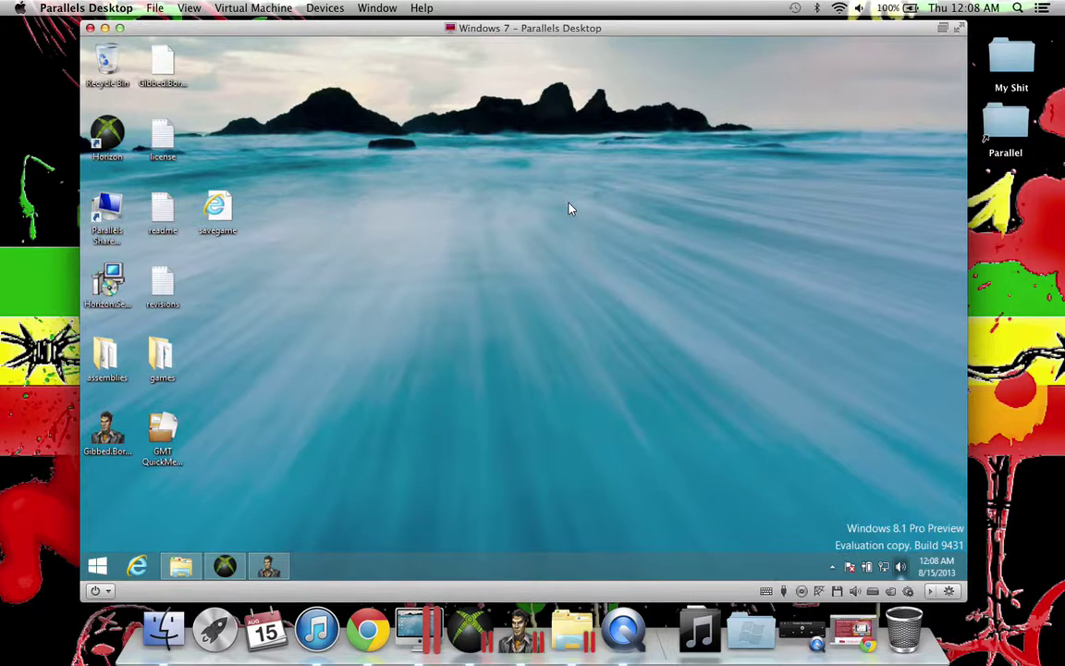
click(105, 28)
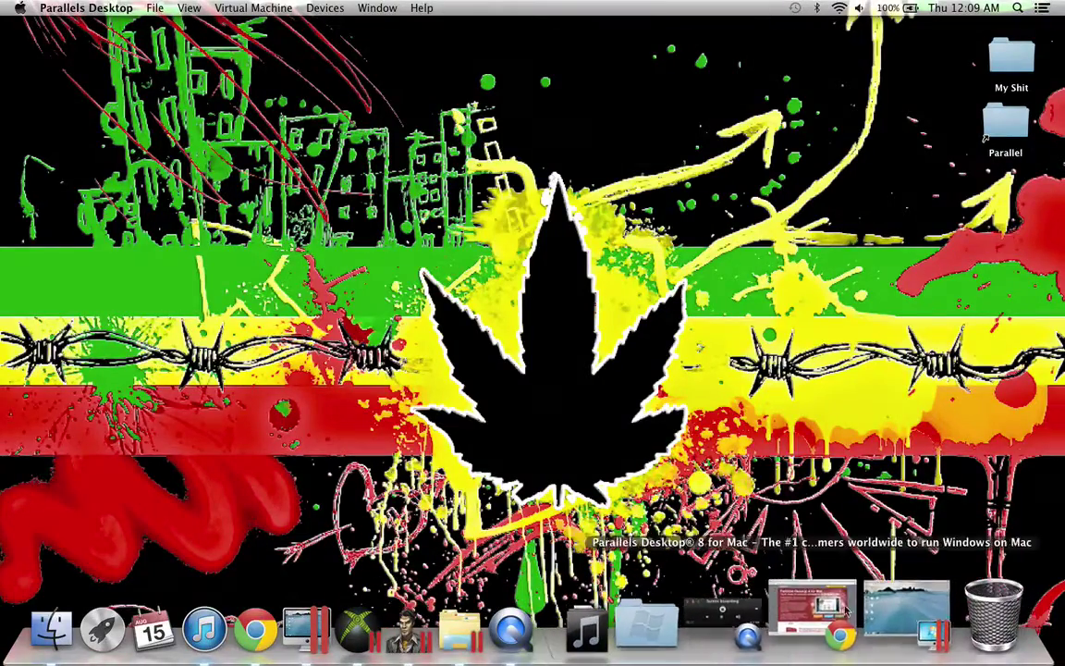
- Briefly restore the Windows virtual machine window, hide it again, and launch Google Chrome
click(846, 615)
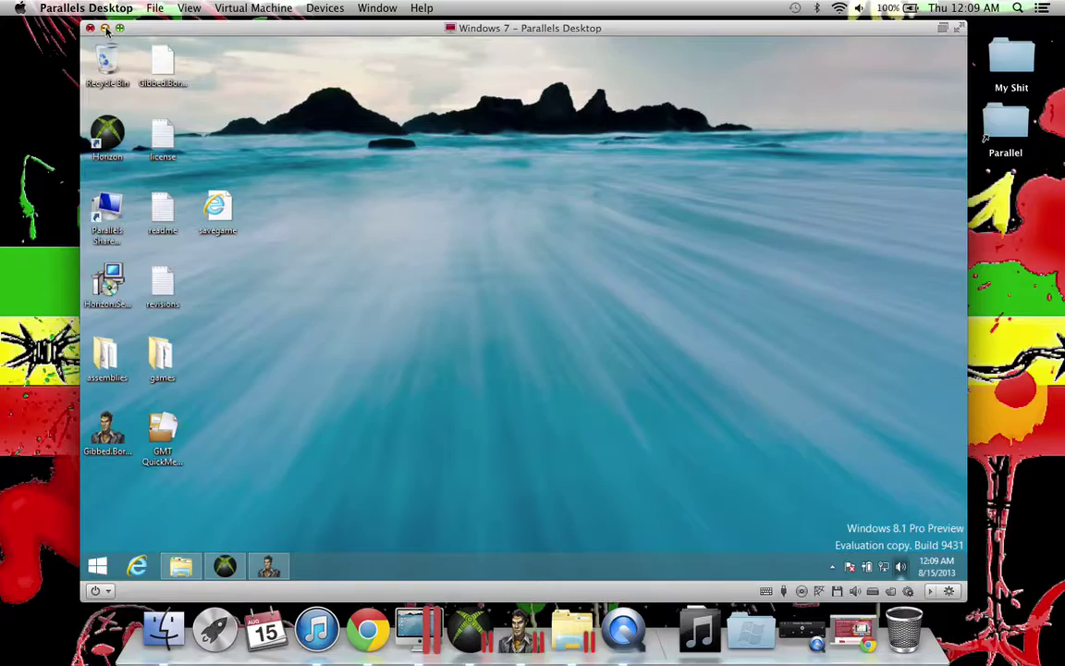
click(105, 29)
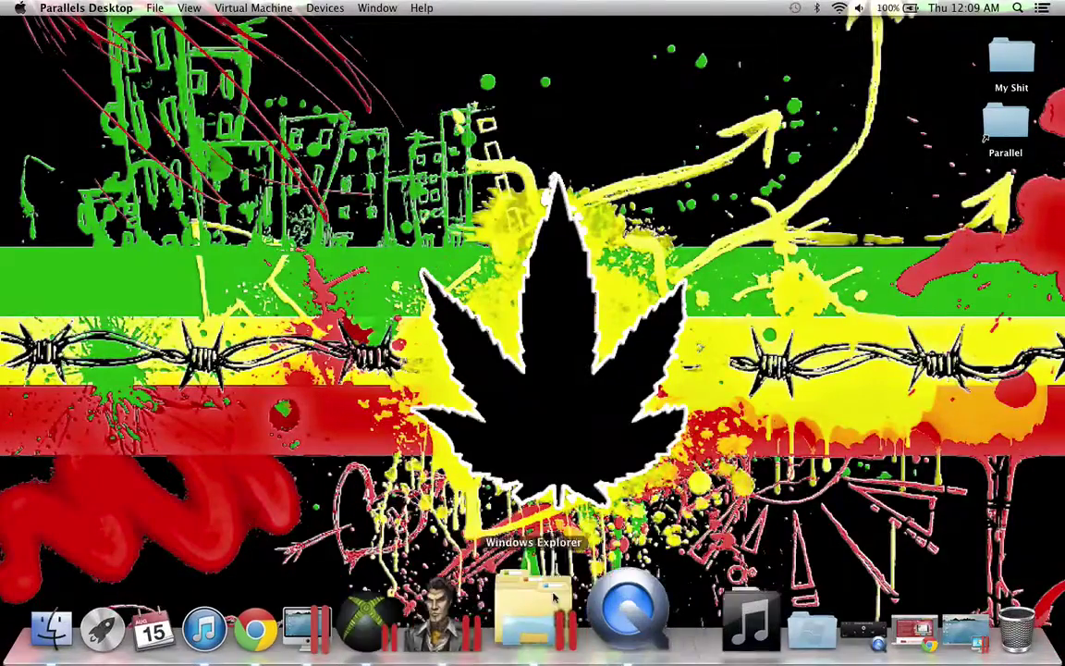
click(343, 612)
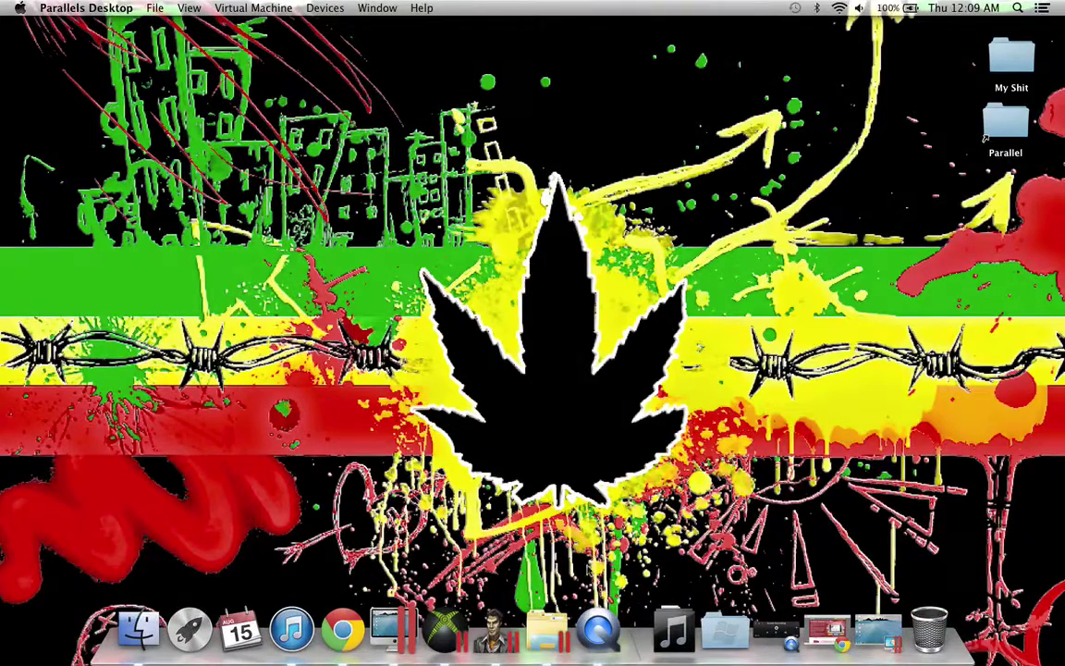
- Switch to QuickTime Player and look through its File menu before dismissing it
click(596, 582)
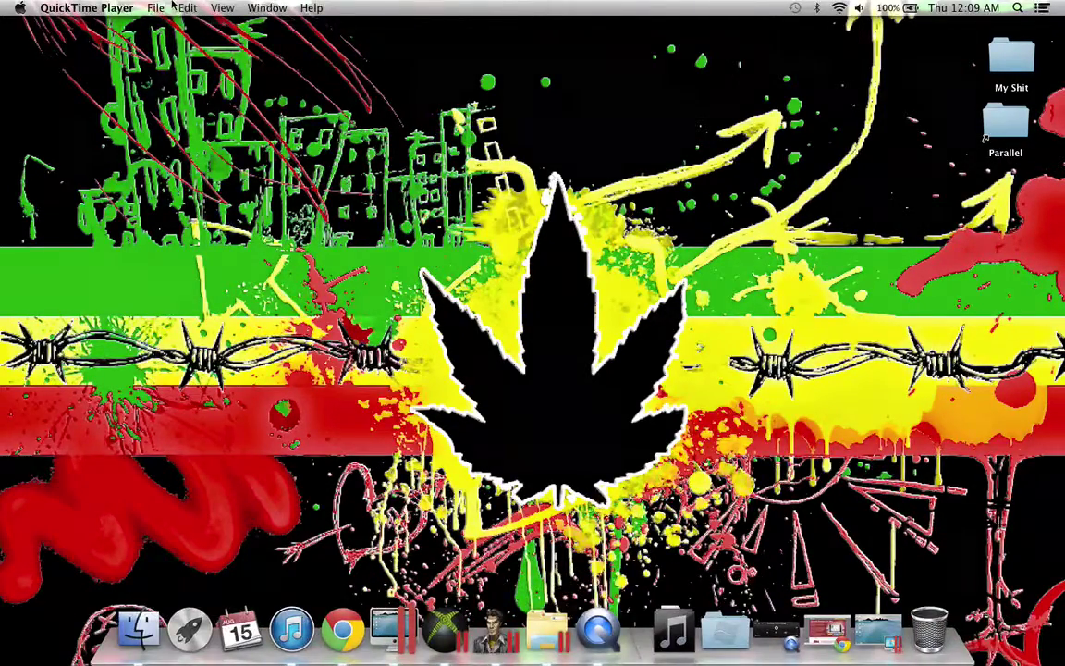
click(154, 9)
mouse_move(188, 7)
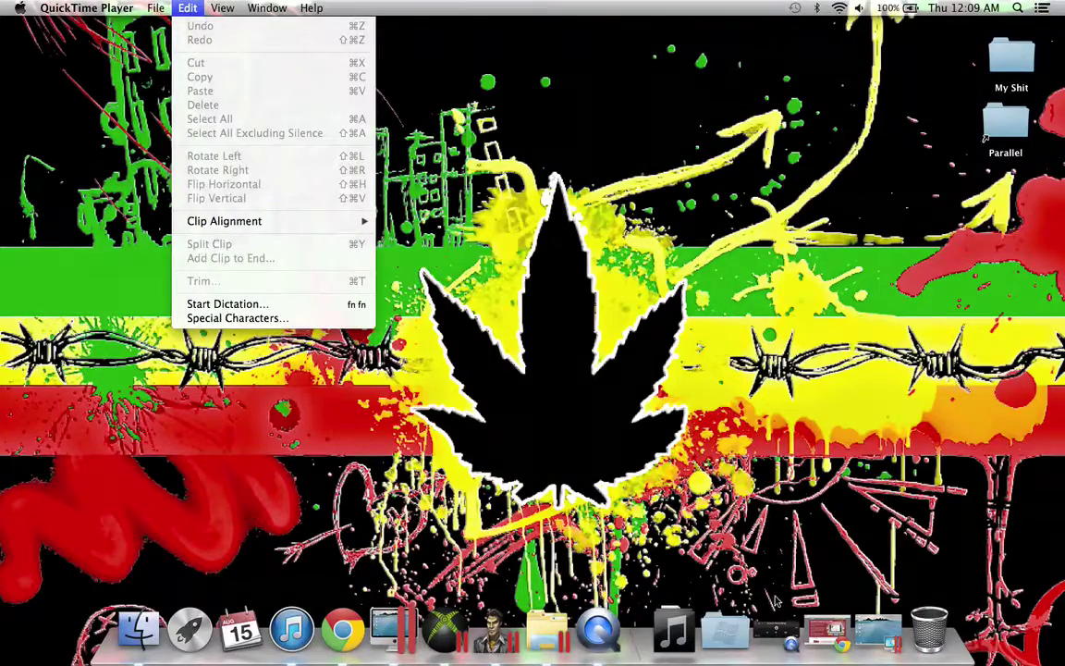
click(708, 560)
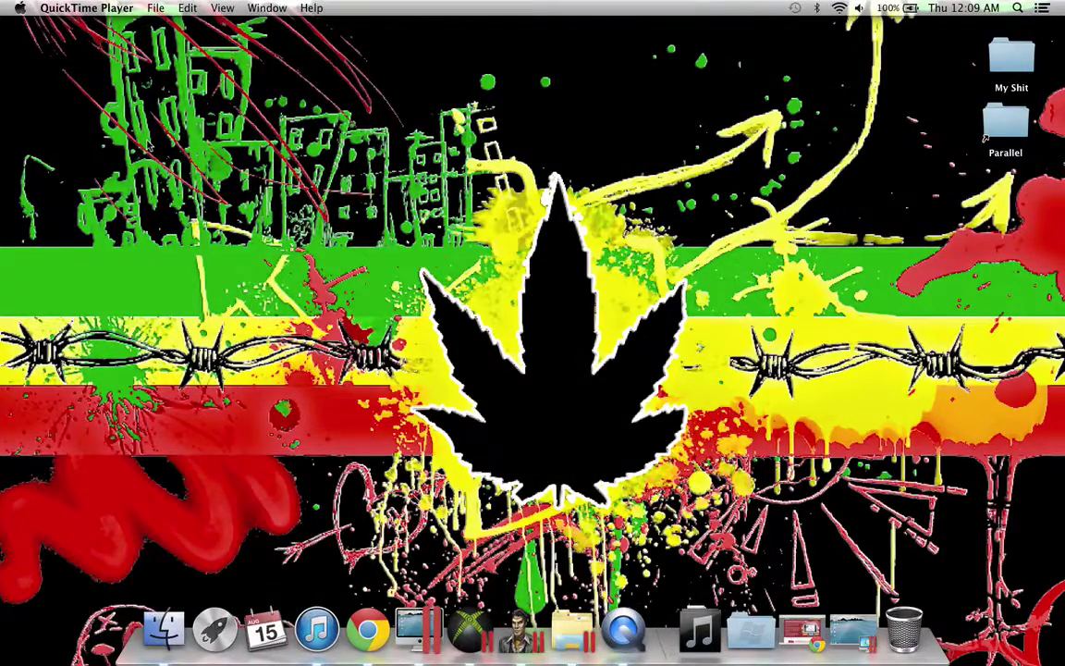